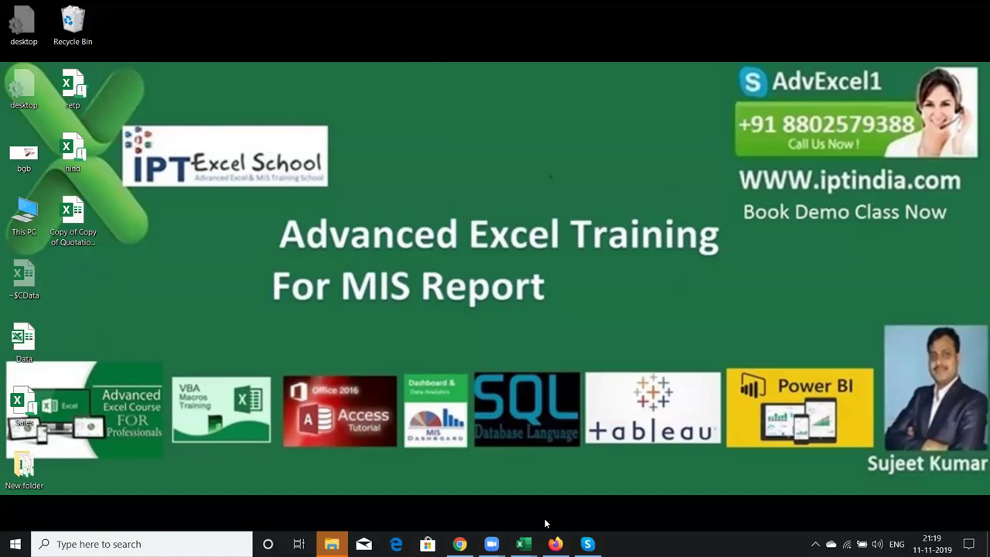
# Bring the blank Book1 workbook to the front from the Excel taskbar preview
pyautogui.moveTo(526, 540)
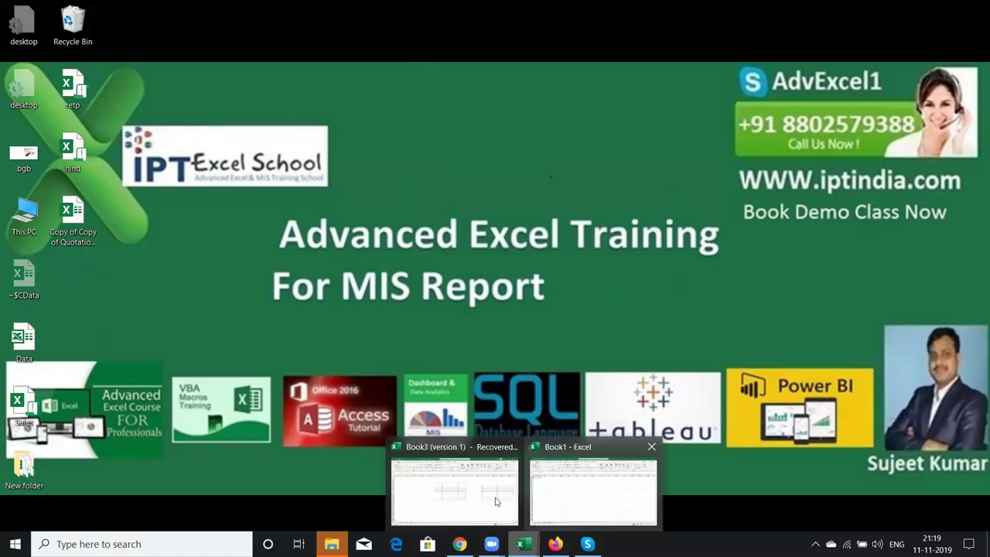
pyautogui.click(555, 502)
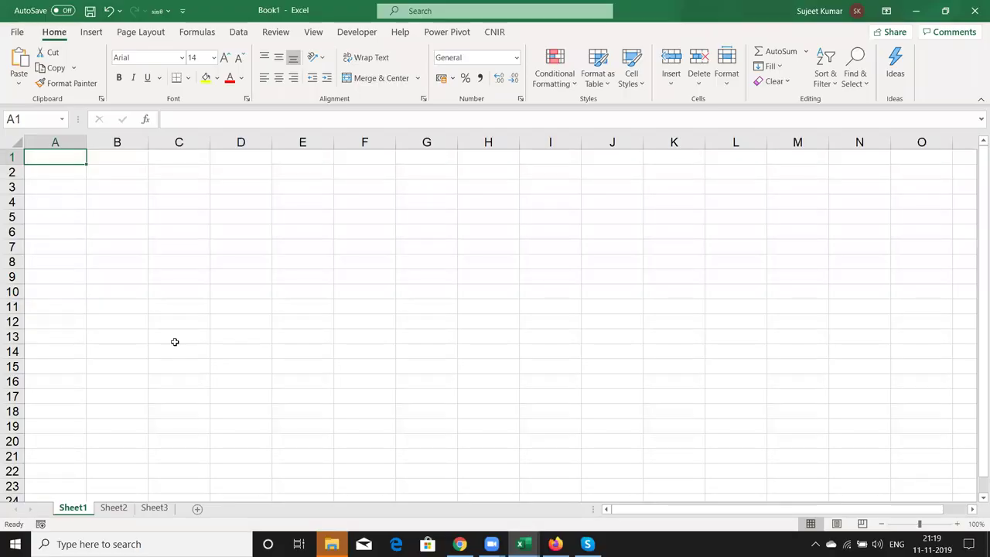
# Enter heading Sales in A1 and 85, 36, 65, 25, 45, 65, 85, 52, 36, 45, 62 in A2:A12
pyautogui.write('Sales')
pyautogui.press('Return')
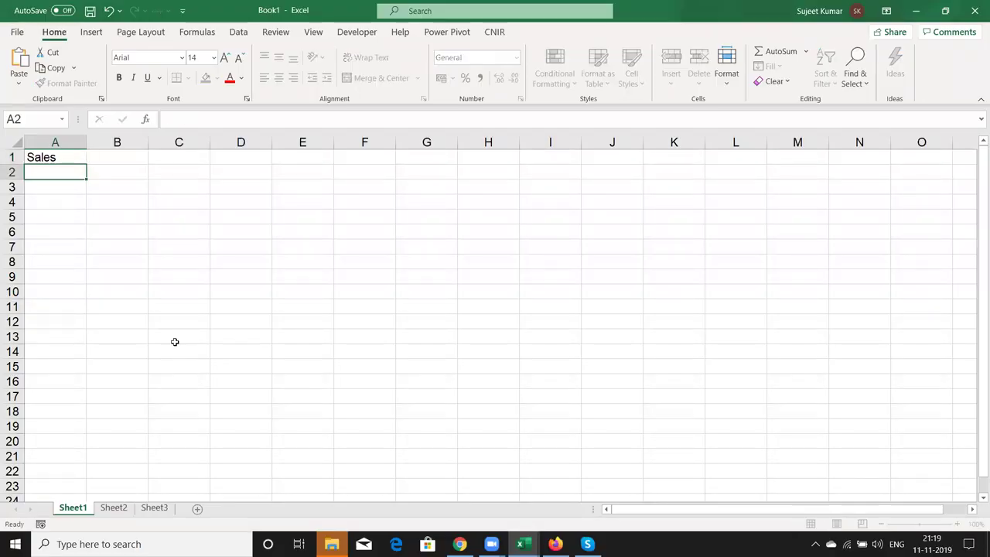
pyautogui.write('85')
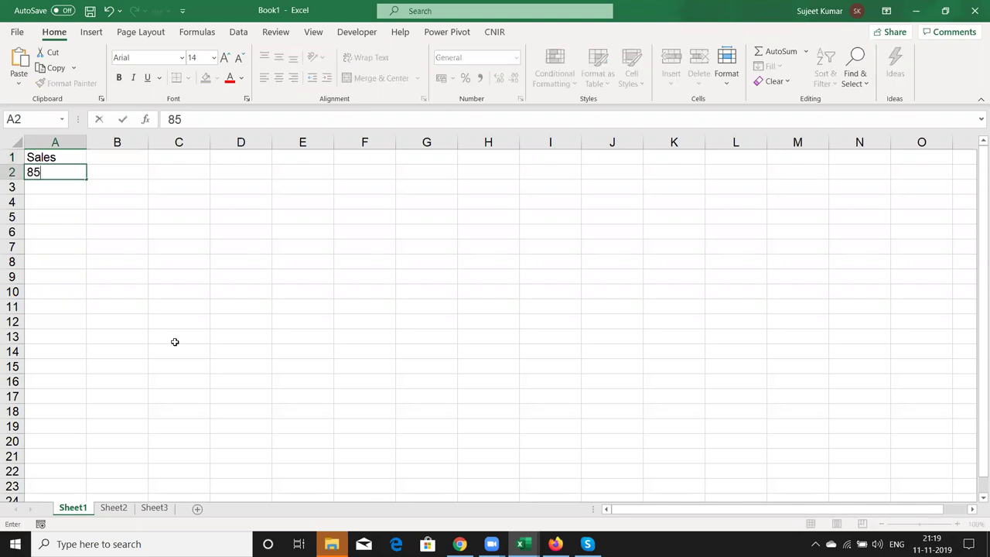
pyautogui.press('Return')
pyautogui.write('36')
pyautogui.press('Return')
pyautogui.write('65')
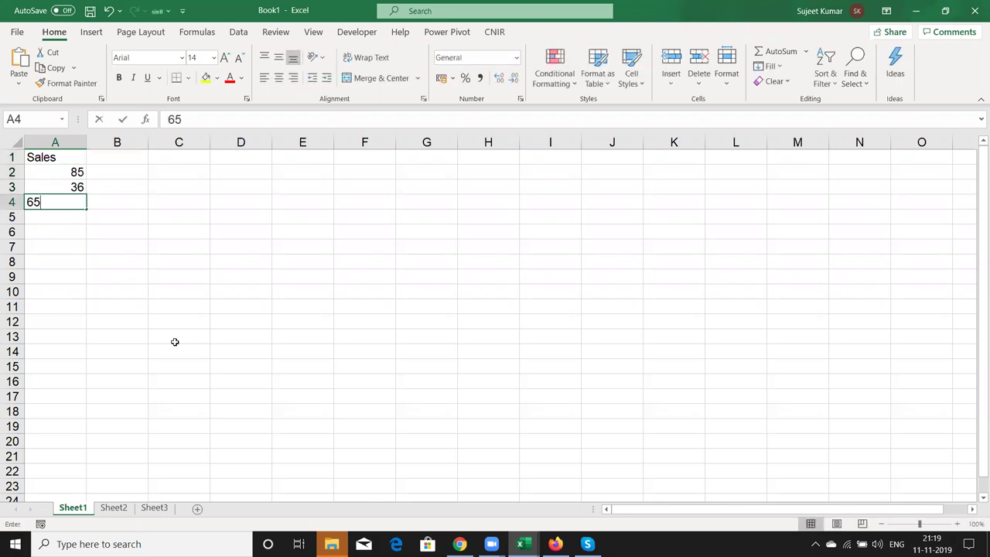
pyautogui.press('Return')
pyautogui.write('25')
pyautogui.press('Return')
pyautogui.write('45')
pyautogui.press('Return')
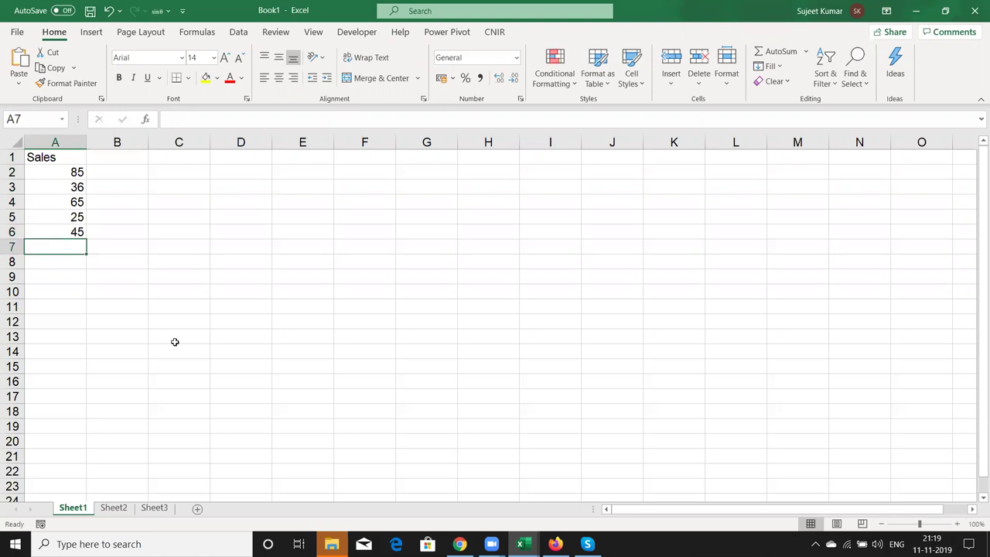
pyautogui.write('65')
pyautogui.press('Return')
pyautogui.write('85')
pyautogui.press('Return')
pyautogui.write('52')
pyautogui.press('Return')
pyautogui.write('36')
pyautogui.press('Return')
pyautogui.write('45')
pyautogui.press('Return')
pyautogui.write('62')
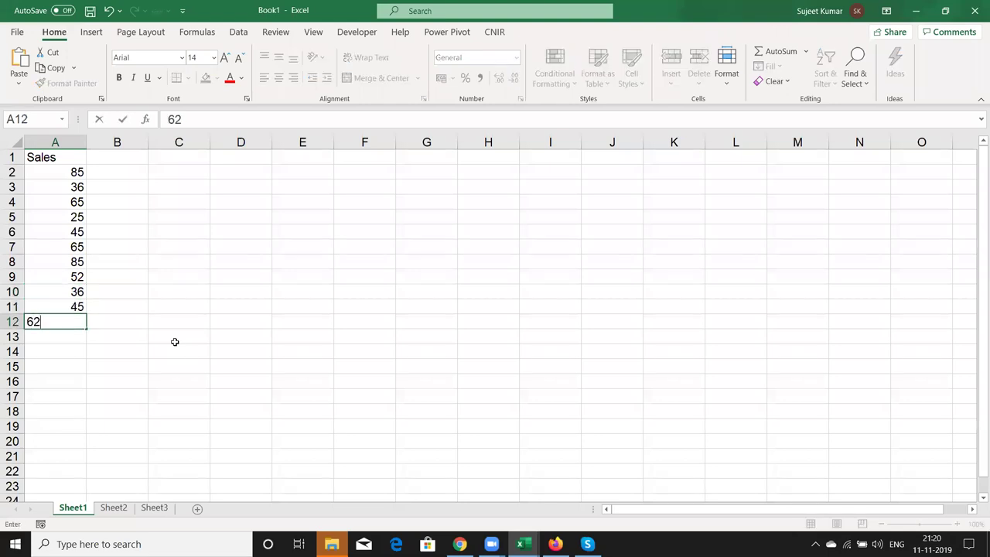
pyautogui.hotkey('ctrl', 'Return')
# Type the range note 60-90 in cell D2
pyautogui.hotkey('ctrl', 'Home')
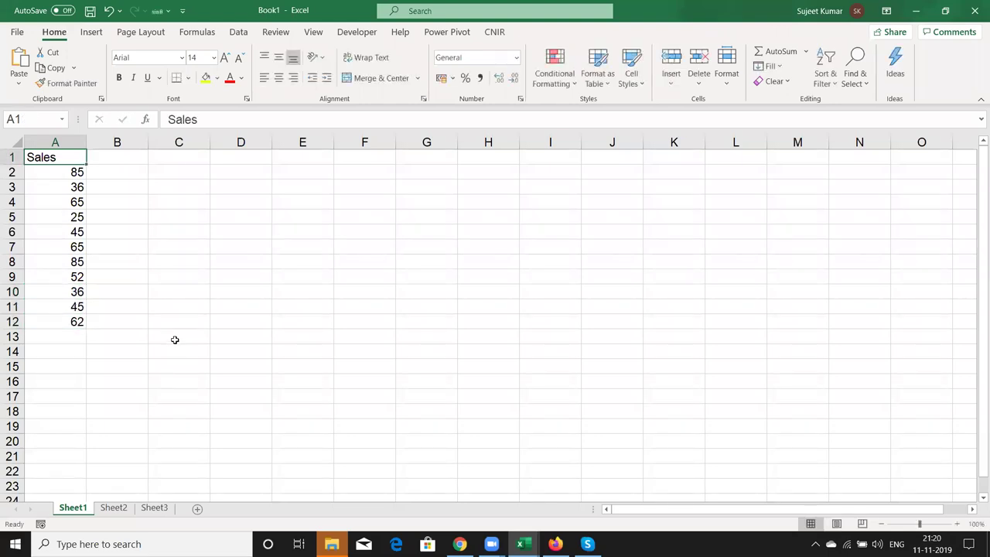
pyautogui.press('Right')
pyautogui.press('Right')
pyautogui.press('Right')
pyautogui.press('Down')
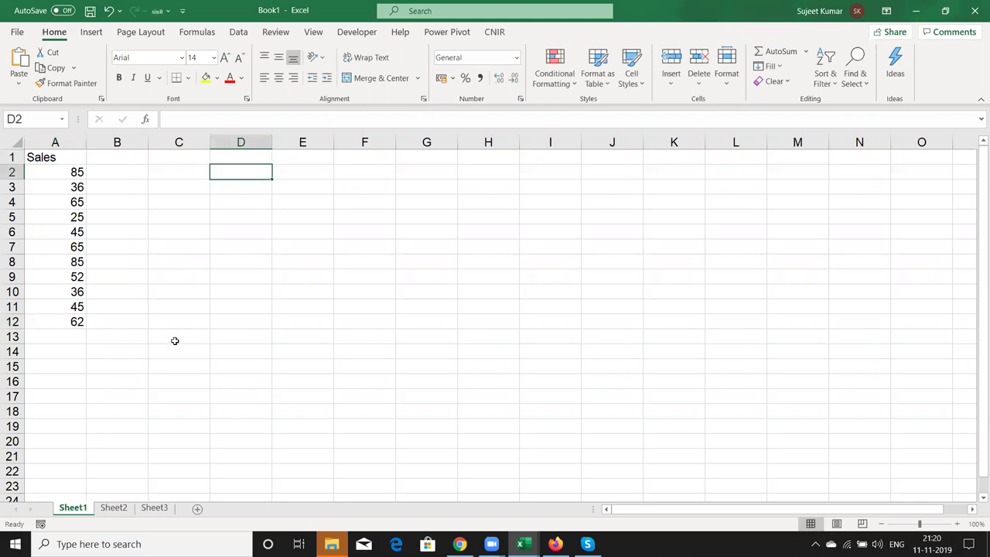
pyautogui.write('60-90')
pyautogui.press('Return')
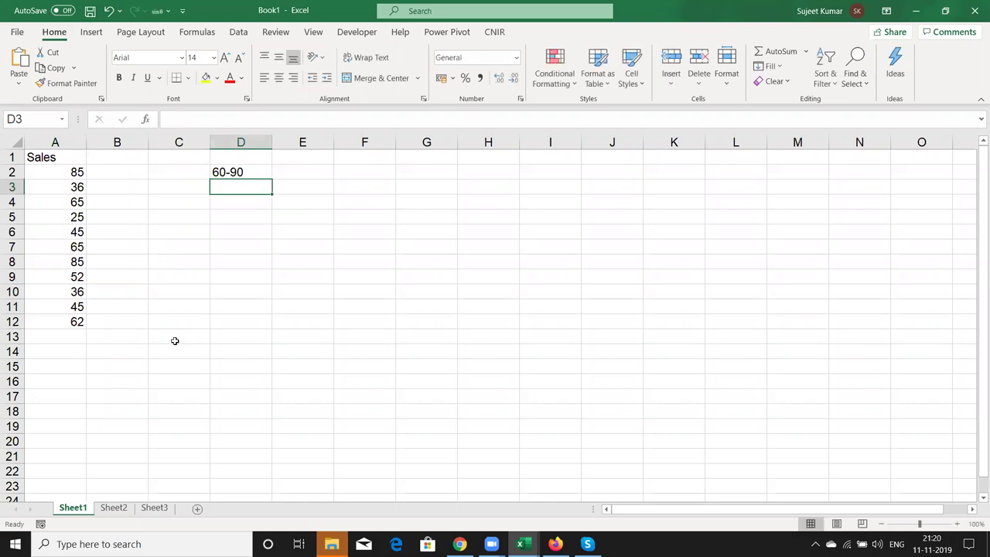
pyautogui.press('Up')
pyautogui.press('Left')
pyautogui.press('Left')
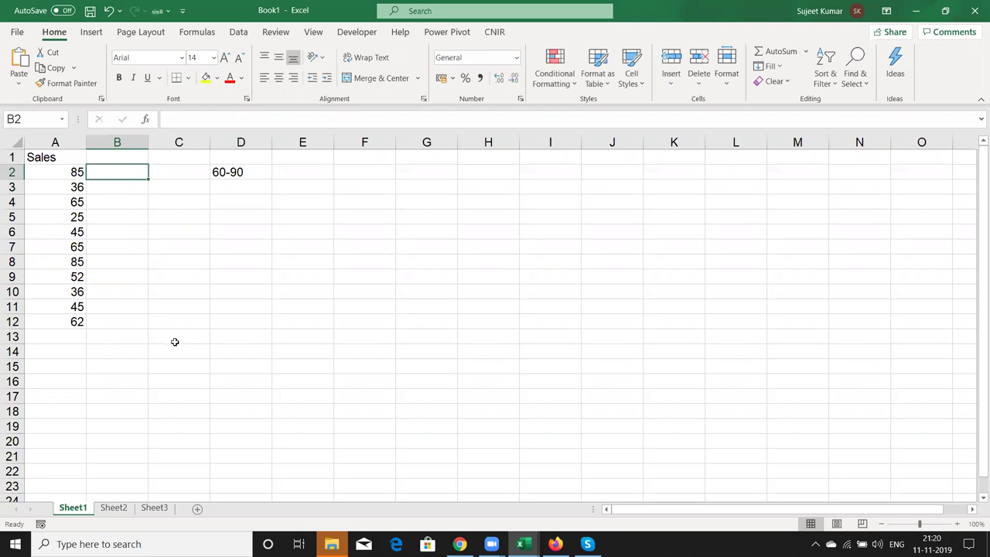
# Start B2's formula as =IF(AND(A2>=60,A2<=90)) and dismiss the missing-parenthesis warning
pyautogui.write('=IF(')
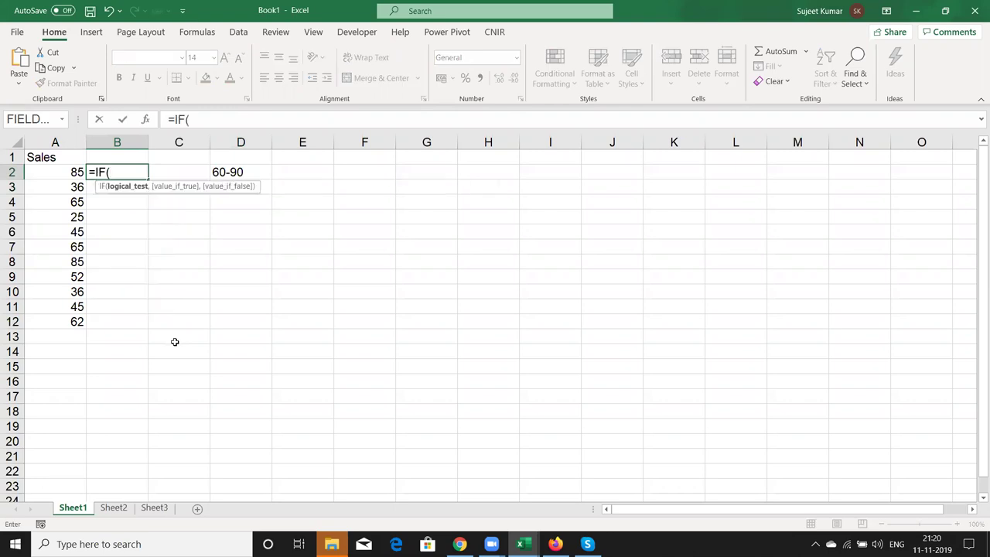
pyautogui.write('and')
pyautogui.press('Tab')
pyautogui.press('Left')
pyautogui.write('>=')
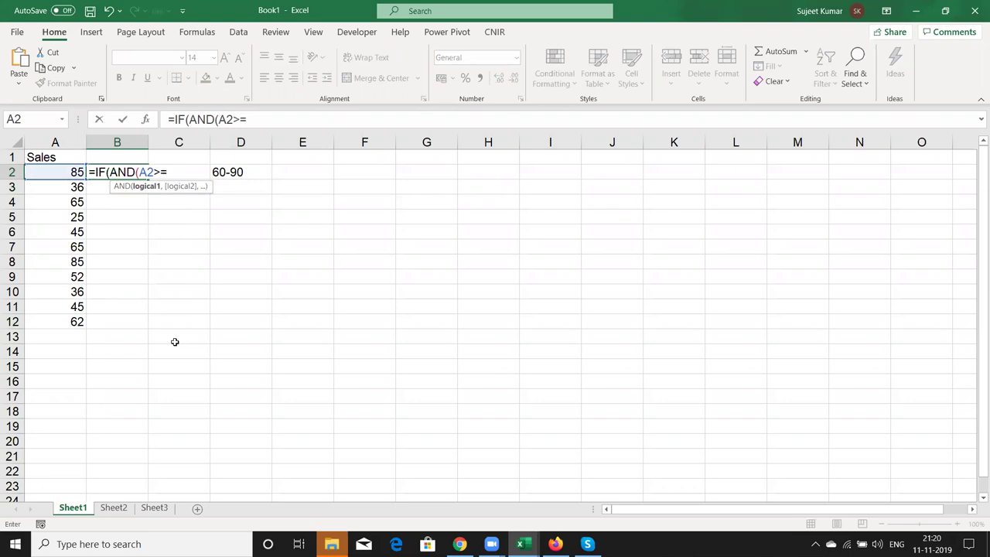
pyautogui.write('60')
pyautogui.write(',')
pyautogui.press('Left')
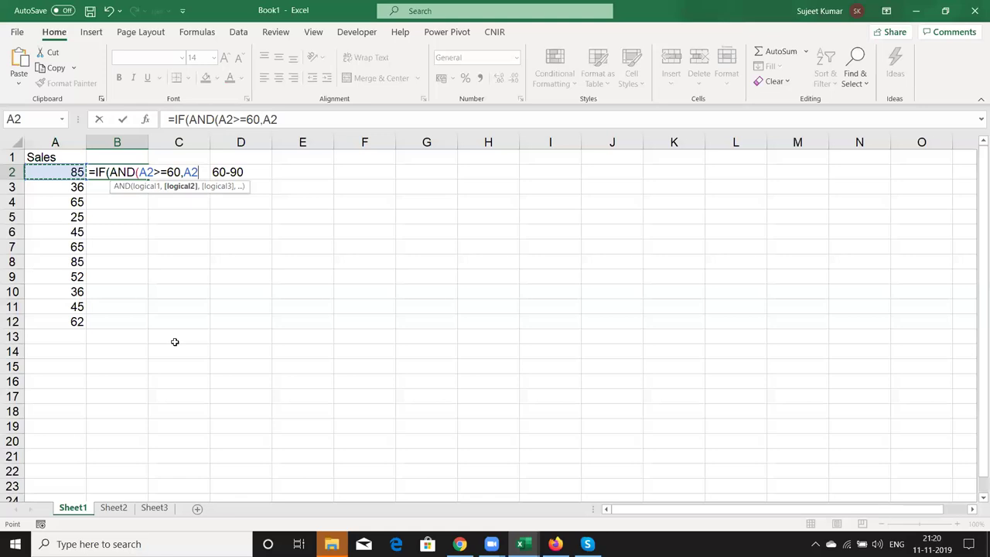
pyautogui.write('<=90)')
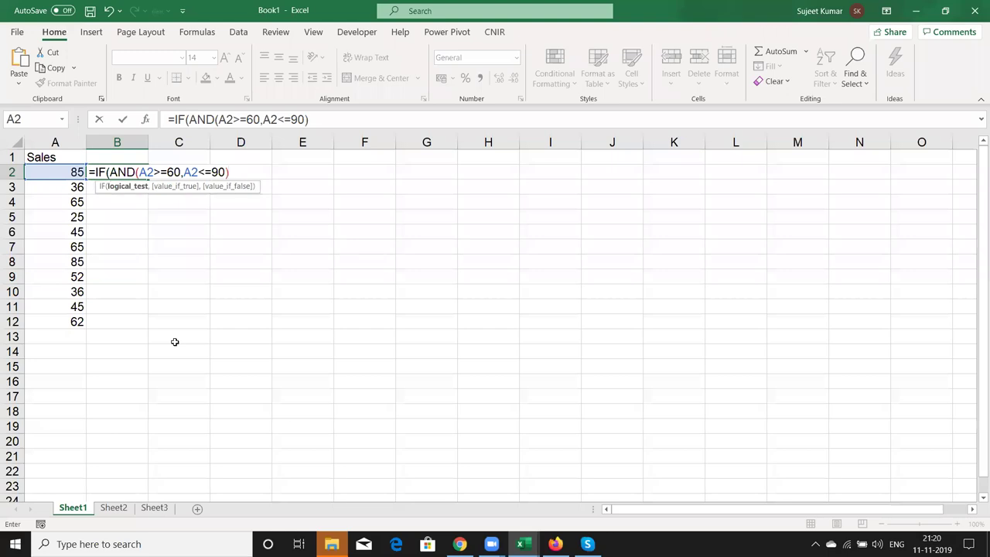
pyautogui.press('Return')
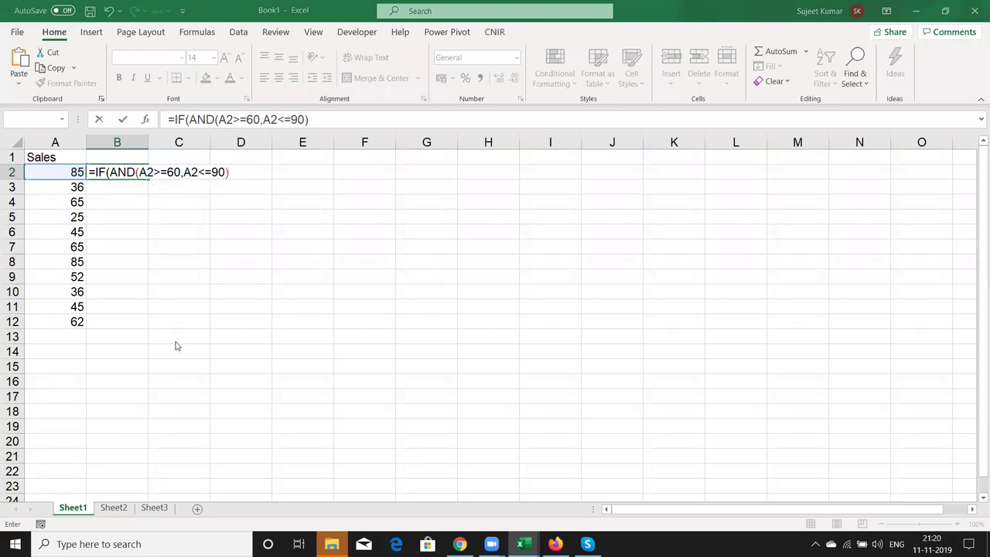
pyautogui.press('Return')
# Complete B2's IF with results "OK","Pending" and accept Excel's parenthesis correction
pyautogui.press('Left')
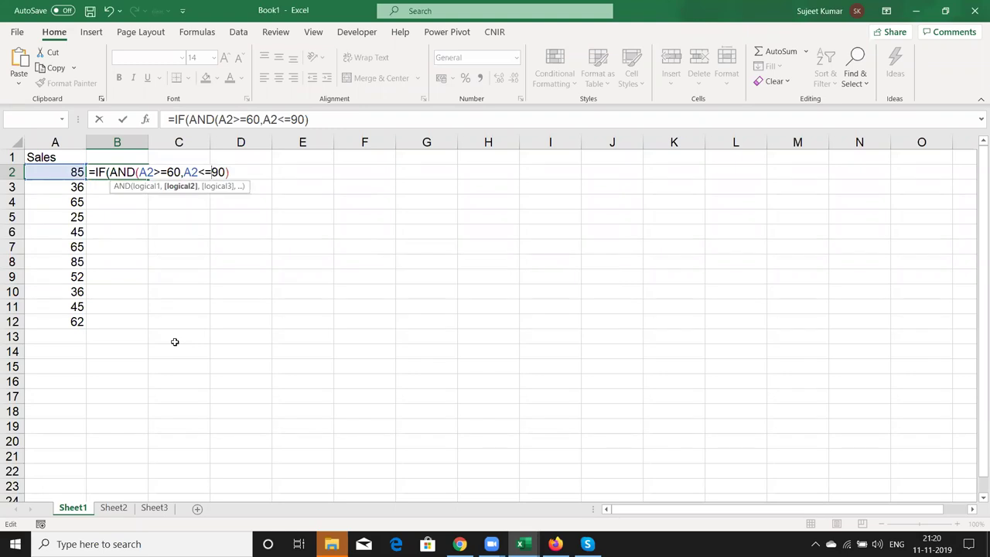
pyautogui.press('Right')
pyautogui.press('Right')
pyautogui.press('Right')
pyautogui.press('Right')
pyautogui.press('Right')
pyautogui.press('Right')
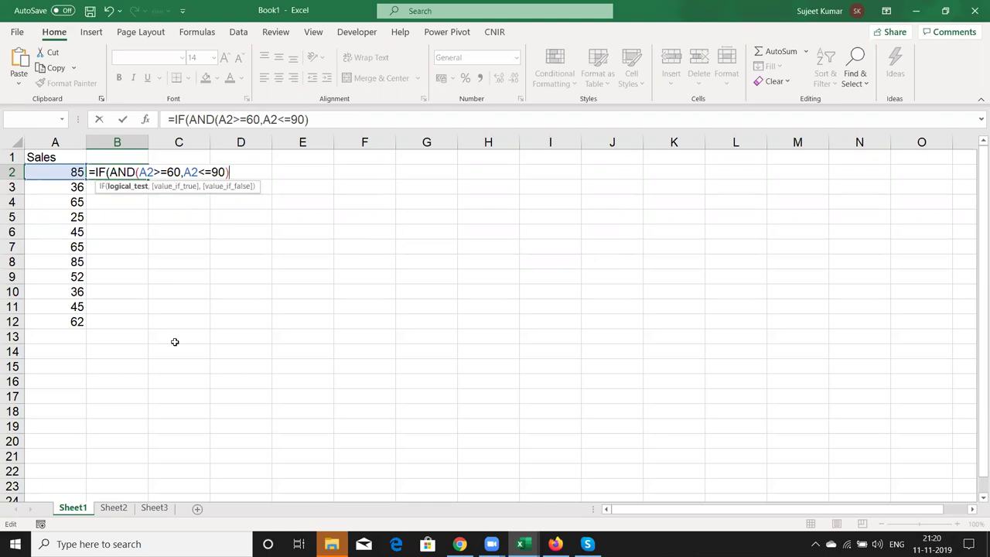
pyautogui.write(',')
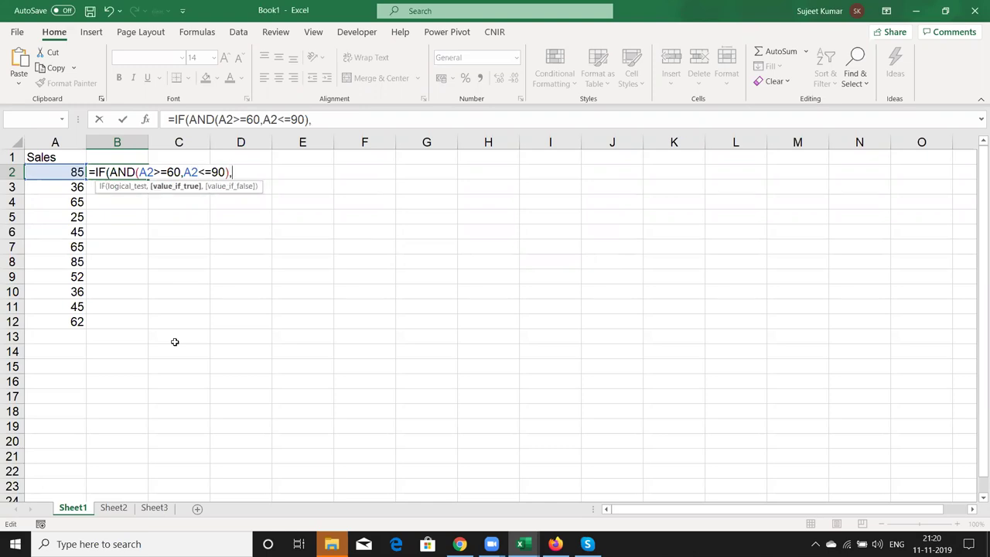
pyautogui.write('OK')
pyautogui.press('BackSpace')
pyautogui.press('BackSpace')
pyautogui.write('"OK')
pyautogui.write('"')
pyautogui.write(',"')
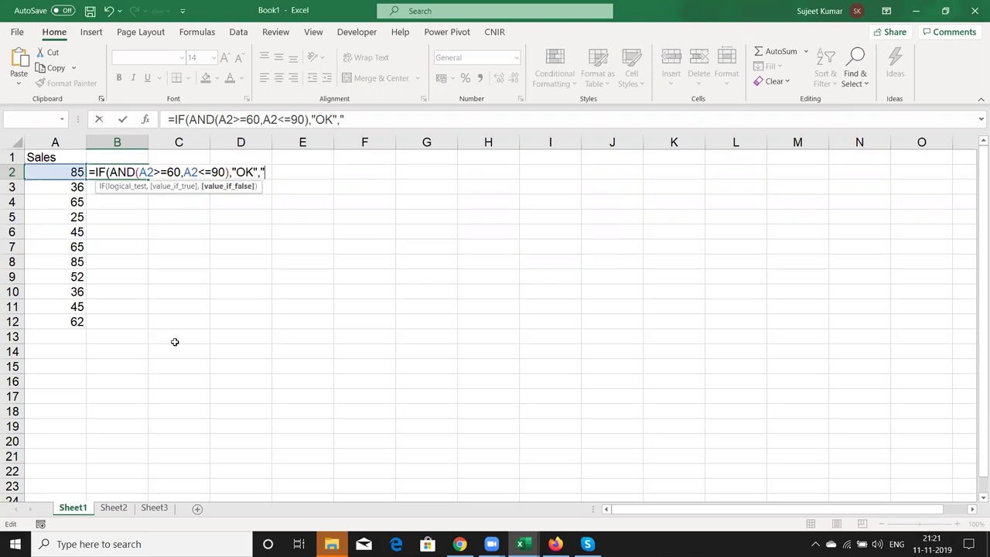
pyautogui.write('Pending"')
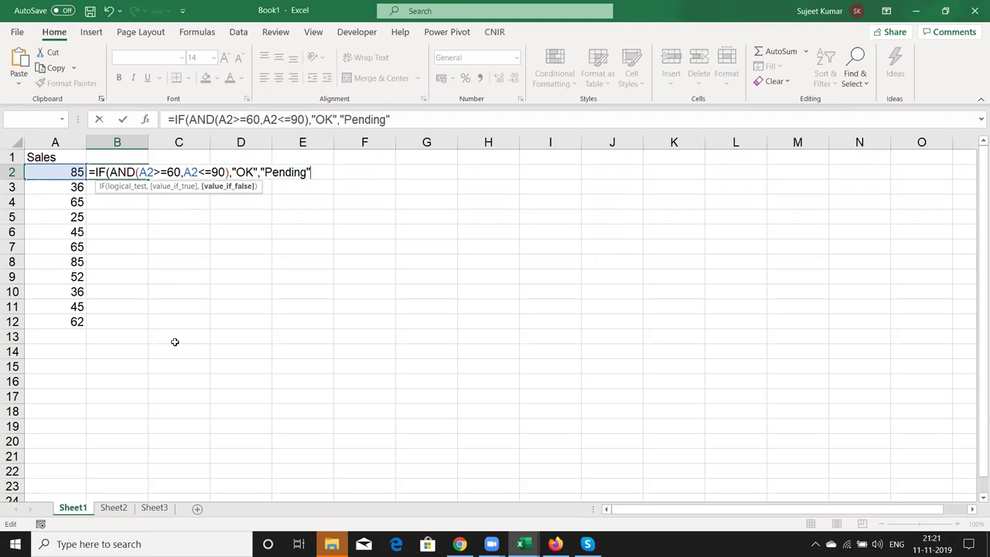
pyautogui.press('Return')
pyautogui.press('Return')
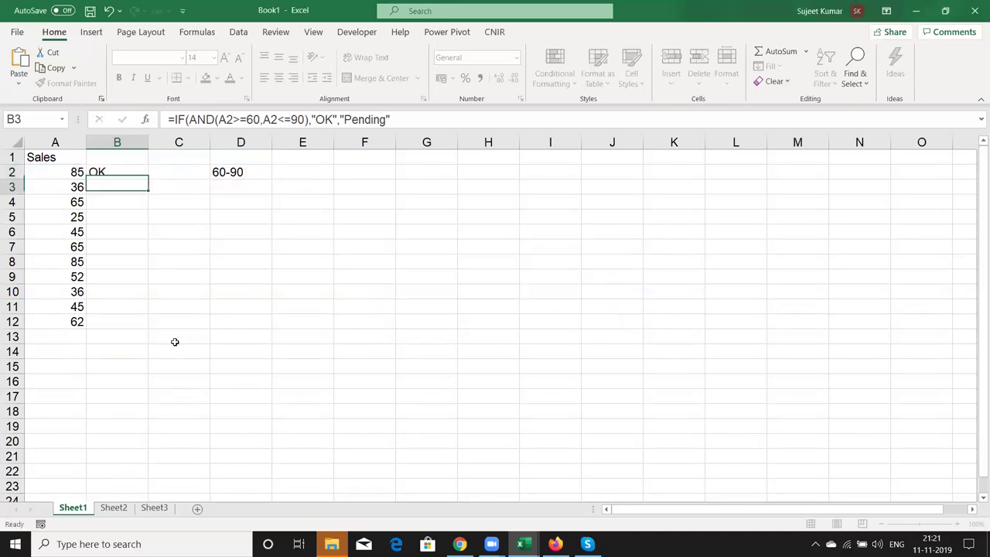
pyautogui.press('Up')
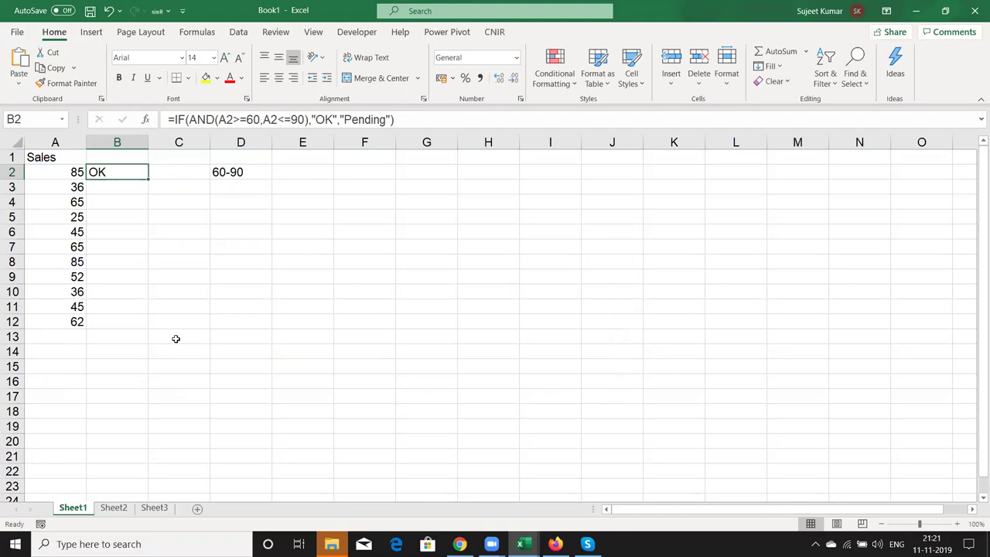
# In B3, begin the nested test =IF(A3>=60,IF(A3<=90
pyautogui.press('Down')
pyautogui.write('=')
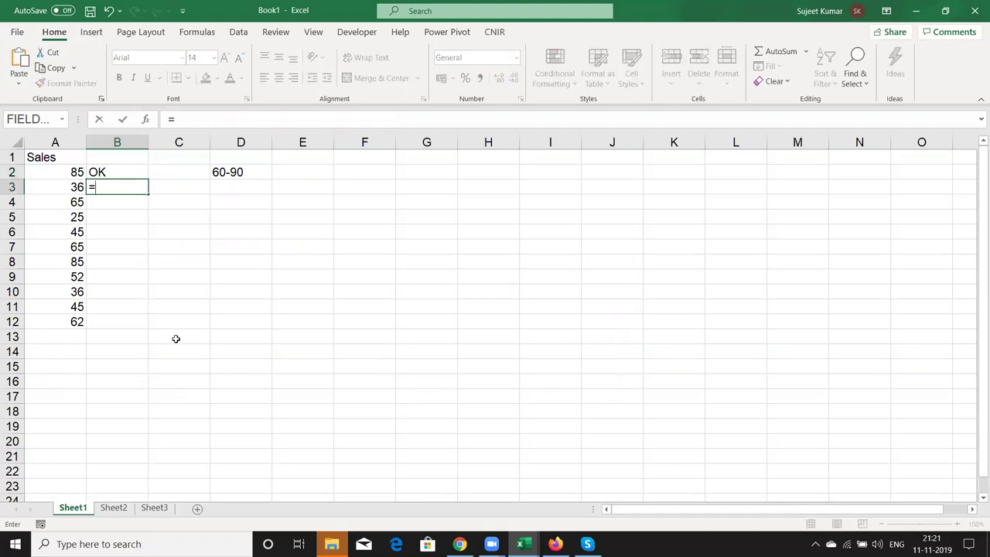
pyautogui.write('IF(')
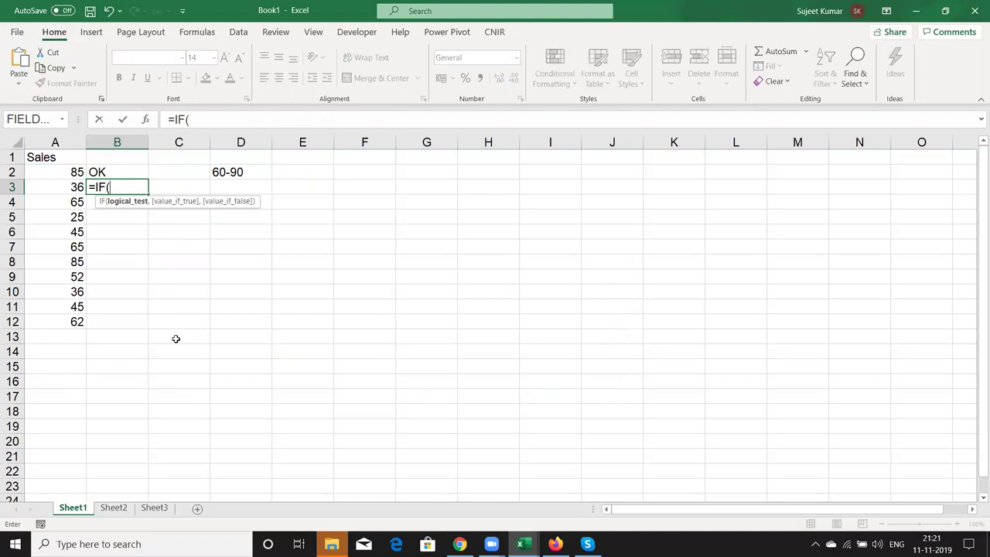
pyautogui.press('Left')
pyautogui.write('>=60,if')
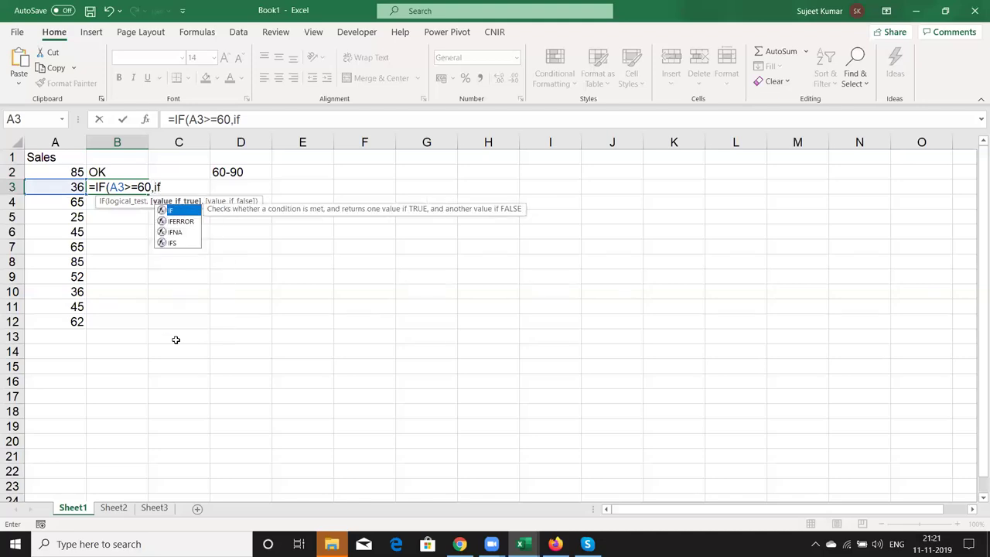
pyautogui.press('Tab')
pyautogui.press('Left')
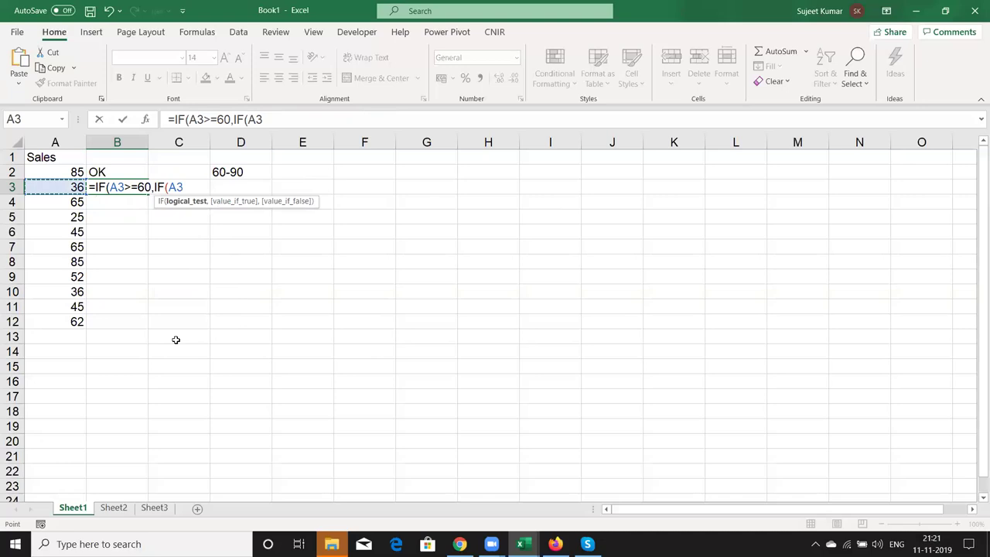
pyautogui.write('<=90')
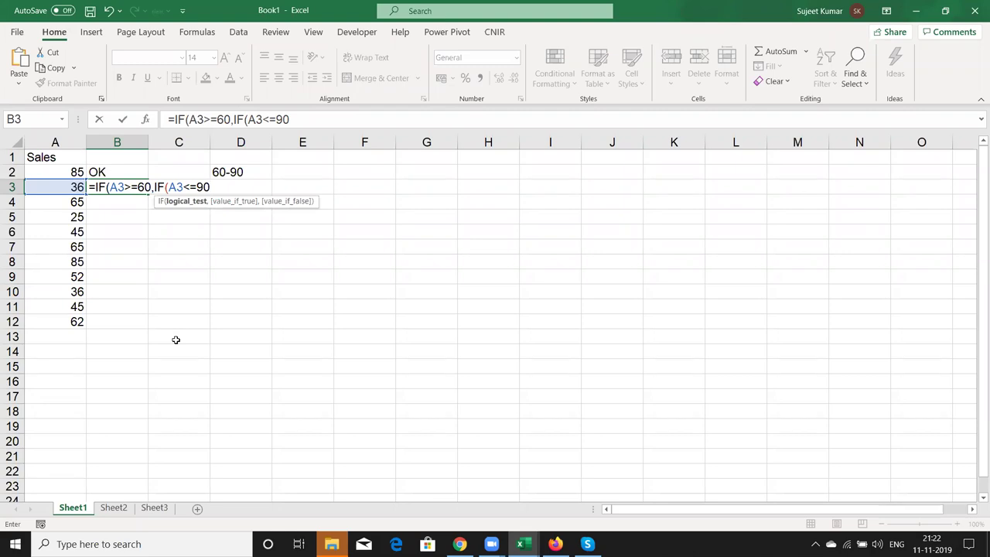
# Finish B3 with "OK","Pending" and a final "Pending", correcting the misspelled Pending
pyautogui.write(',"OK","Pending"),')
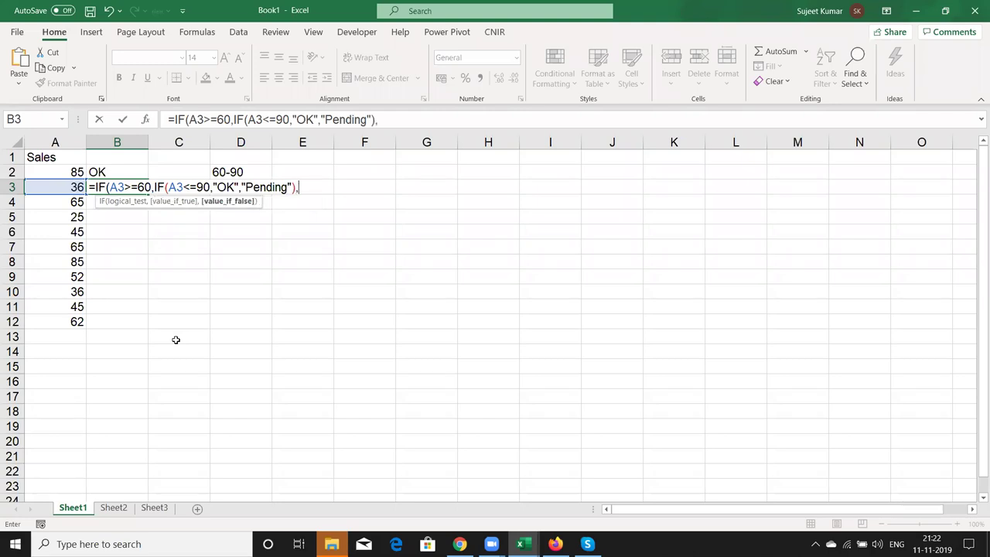
pyautogui.write('"P')
pyautogui.write('enind')
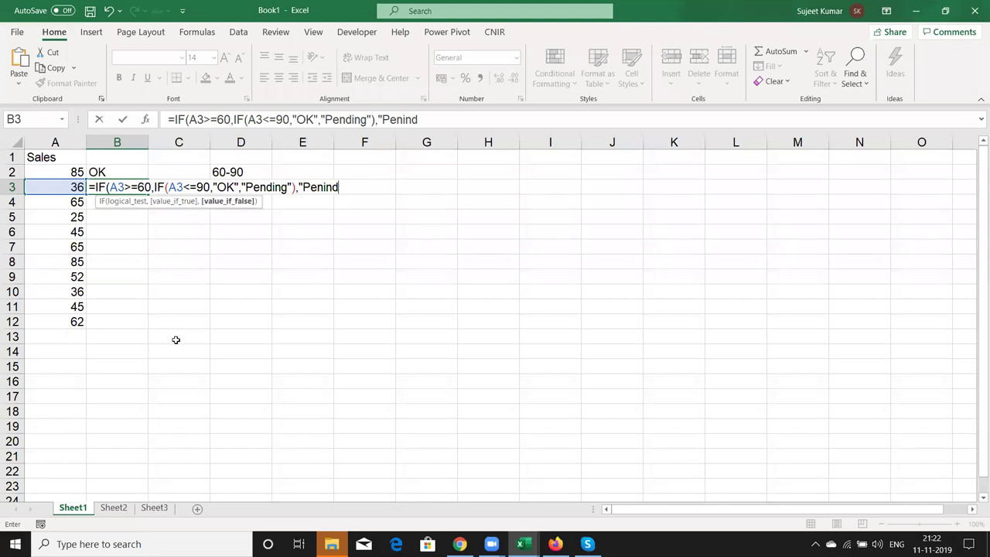
pyautogui.press('BackSpace')
pyautogui.press('BackSpace')
pyautogui.press('BackSpace')
pyautogui.write('ding:')
pyautogui.press('BackSpace')
pyautogui.write('")')
pyautogui.press('Return')
pyautogui.press('Return')
pyautogui.press('Up')
pyautogui.press('Up')
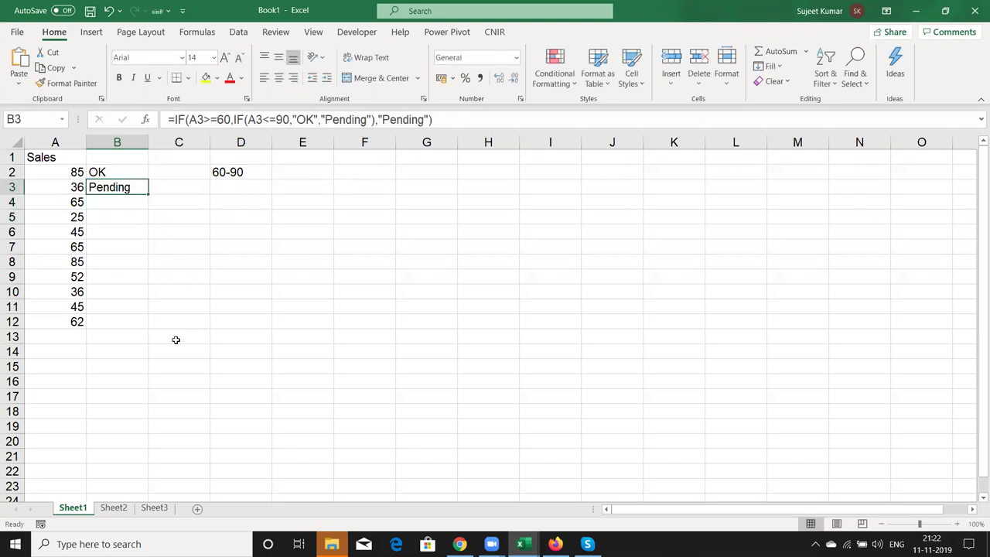
# Review B3's nested IF by highlighting its A3>=60 and A3<=90 conditions and results
pyautogui.press('F2')
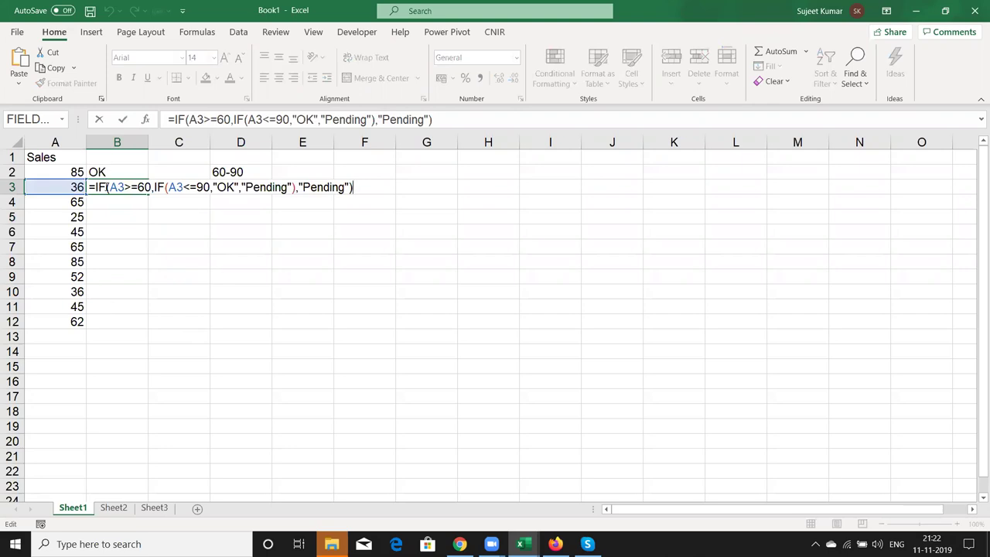
pyautogui.moveTo(110, 187); pyautogui.dragTo(151, 188)
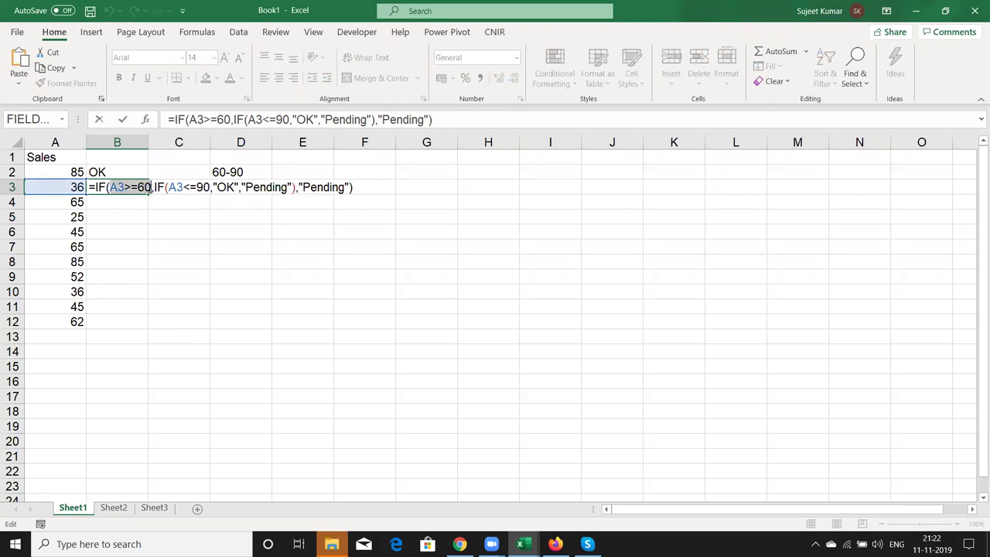
pyautogui.click(163, 188)
pyautogui.moveTo(163, 188)
pyautogui.mouseDown()
pyautogui.moveTo(293, 201)
pyautogui.moveTo(306, 184)
pyautogui.mouseUp()
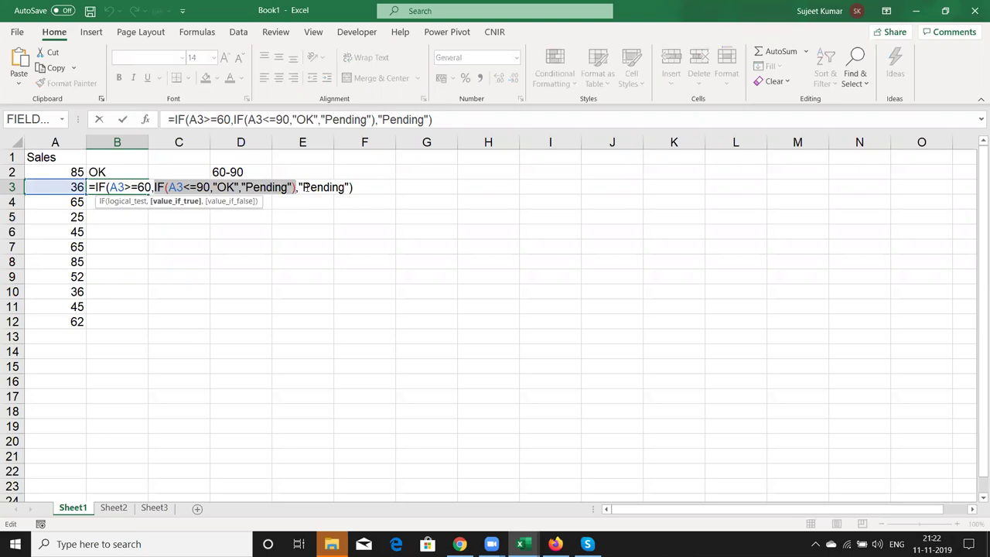
pyautogui.moveTo(301, 187); pyautogui.dragTo(334, 187)
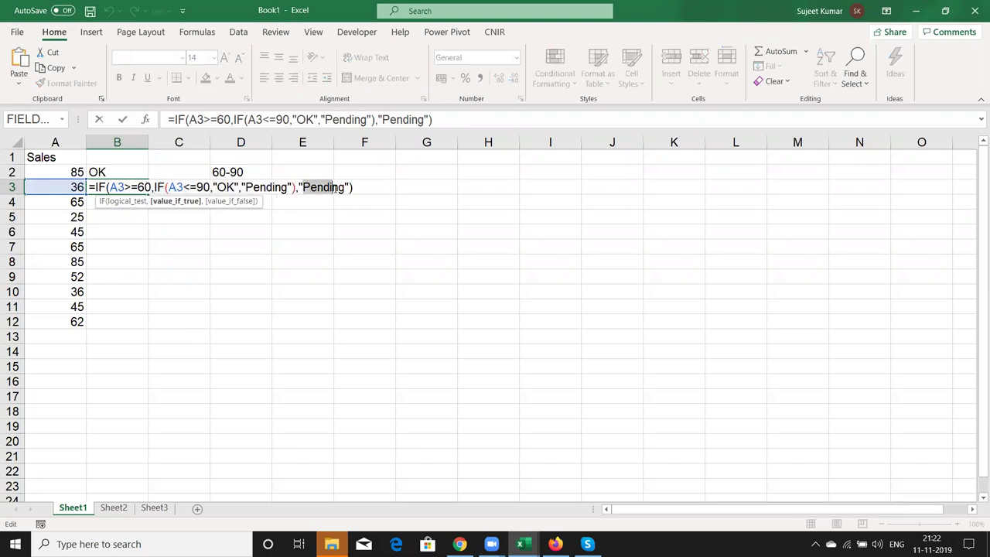
pyautogui.click(166, 186)
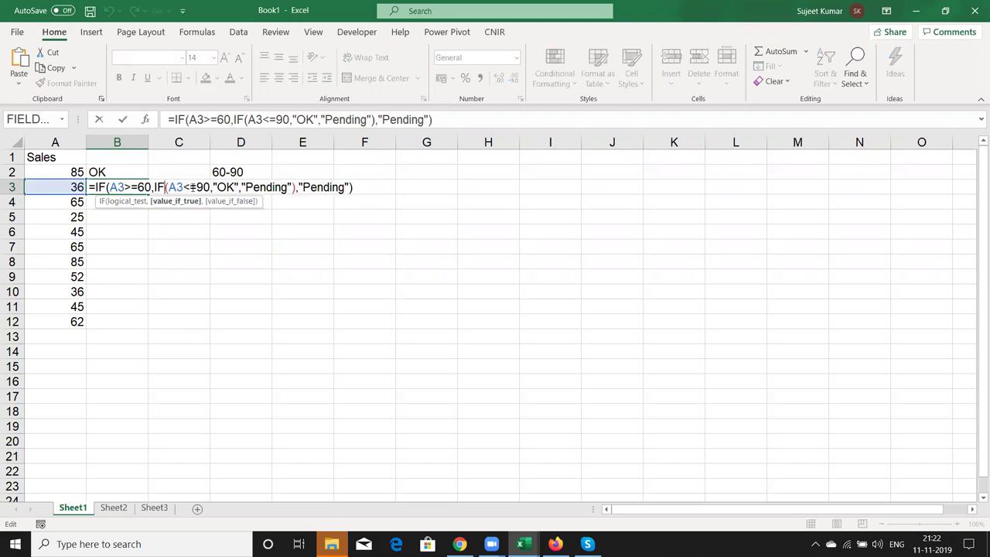
pyautogui.moveTo(176, 187); pyautogui.dragTo(202, 187)
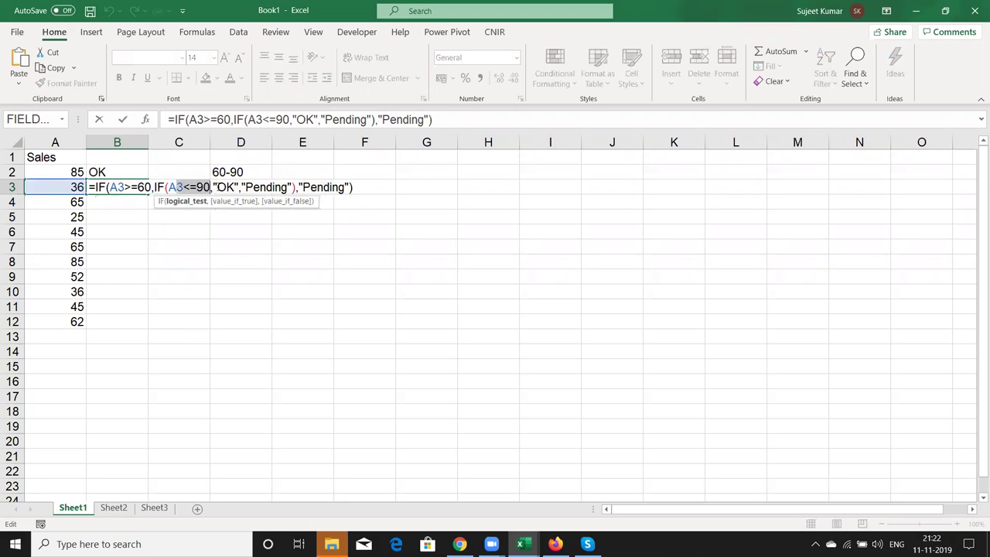
pyautogui.click(216, 189)
pyautogui.click(246, 187)
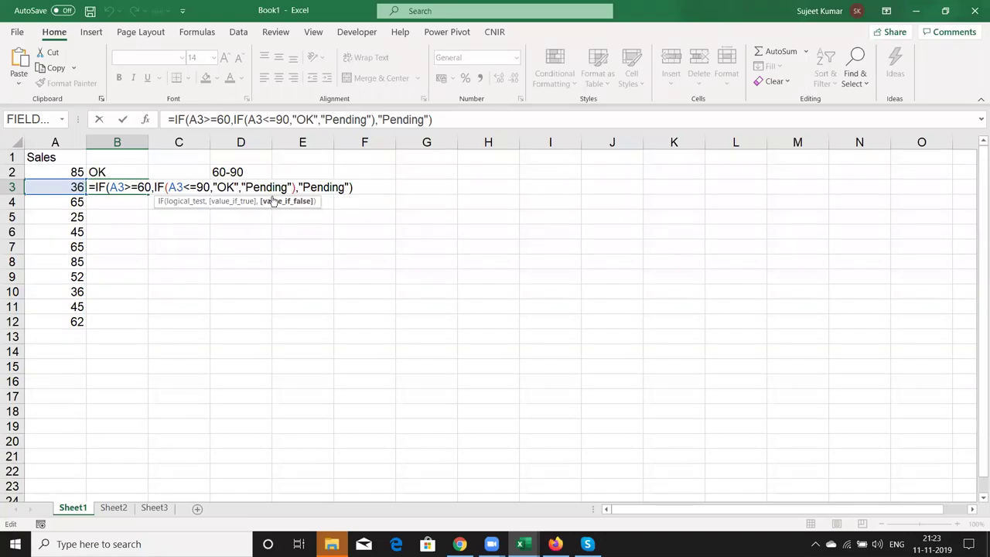
# Re-check the inner IF, keep B3 unchanged, and fill the formula down to B12
pyautogui.moveTo(296, 187); pyautogui.dragTo(157, 188)
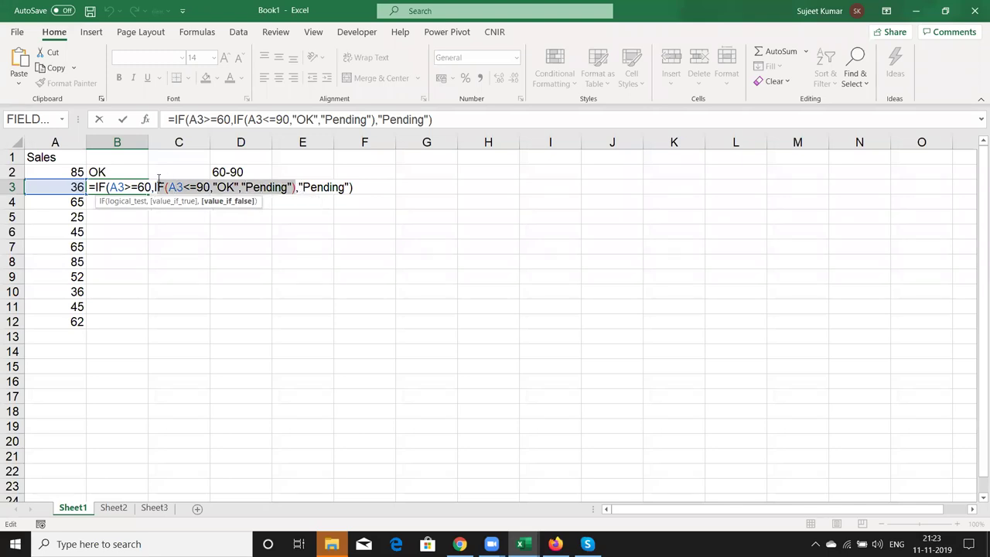
pyautogui.hotkey('shift', 'Left')
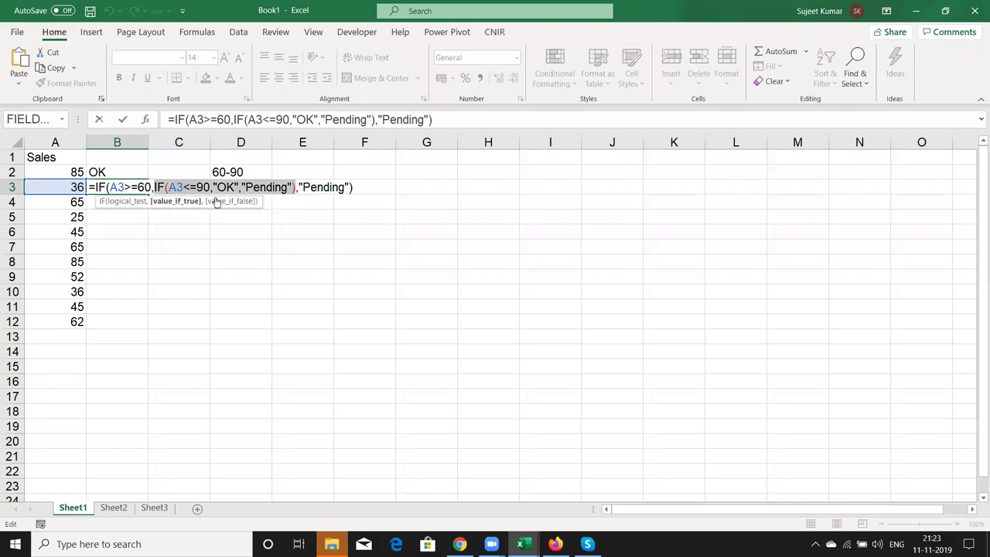
pyautogui.click(191, 187)
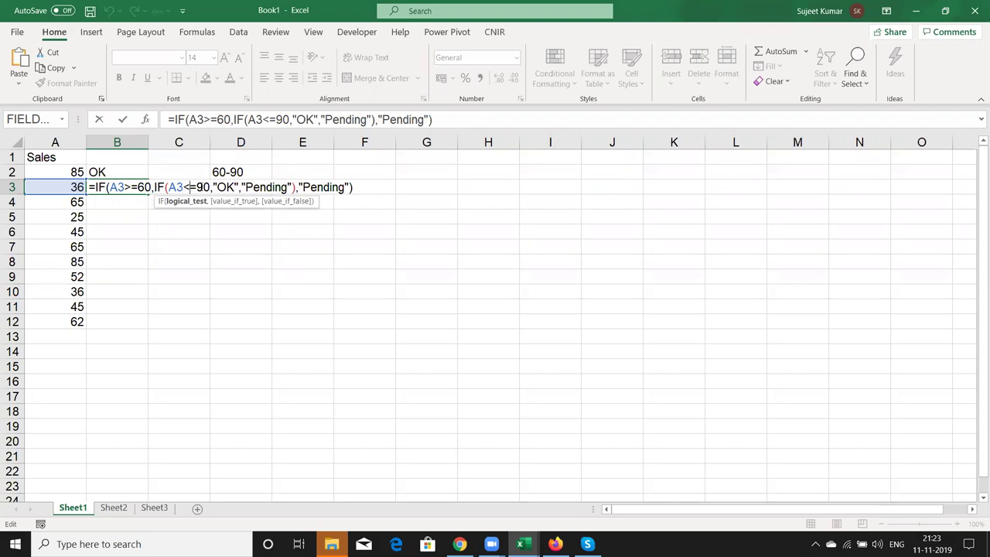
pyautogui.click(232, 188)
pyautogui.click(273, 187)
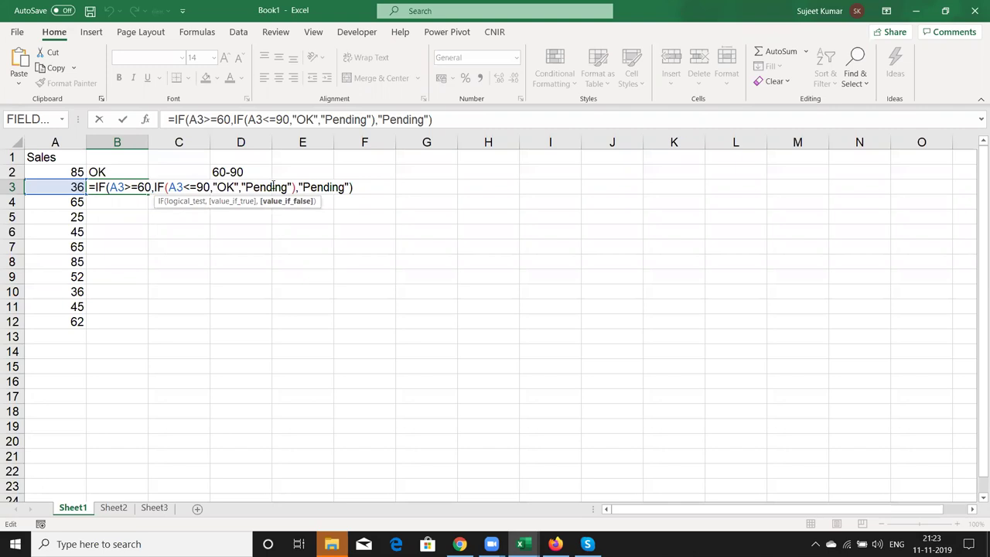
pyautogui.press('Return')
pyautogui.press('Up')
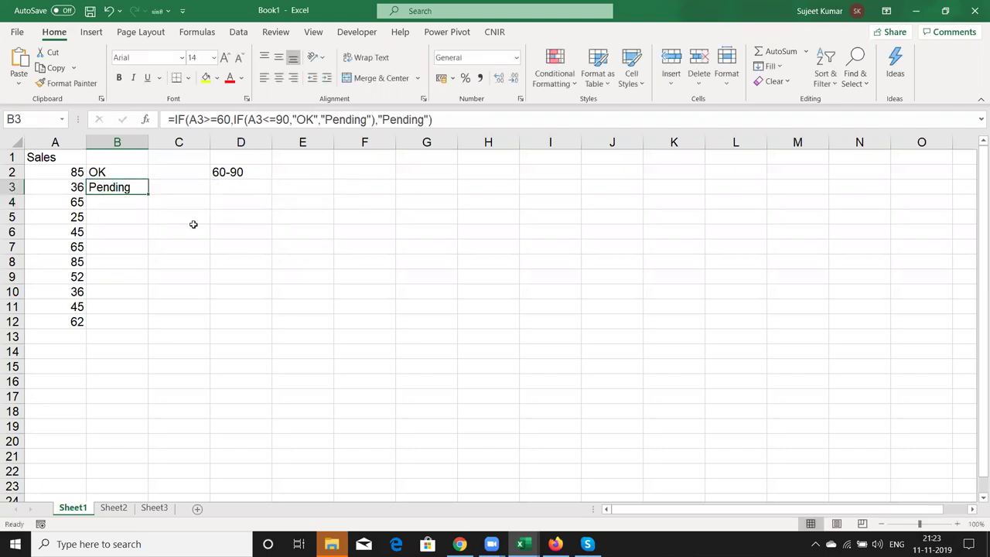
pyautogui.doubleClick(148, 195)
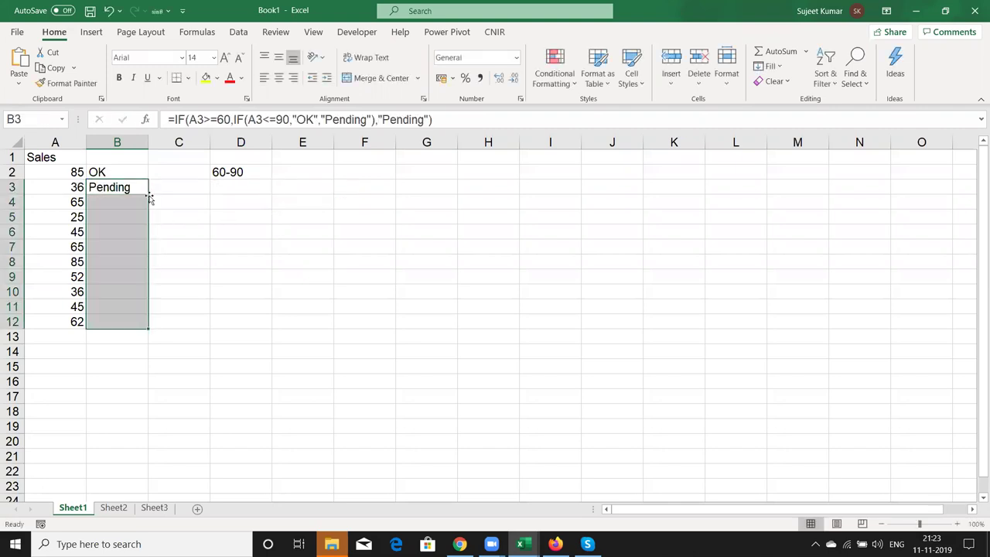
pyautogui.click(128, 188)
pyautogui.doubleClick(128, 188)
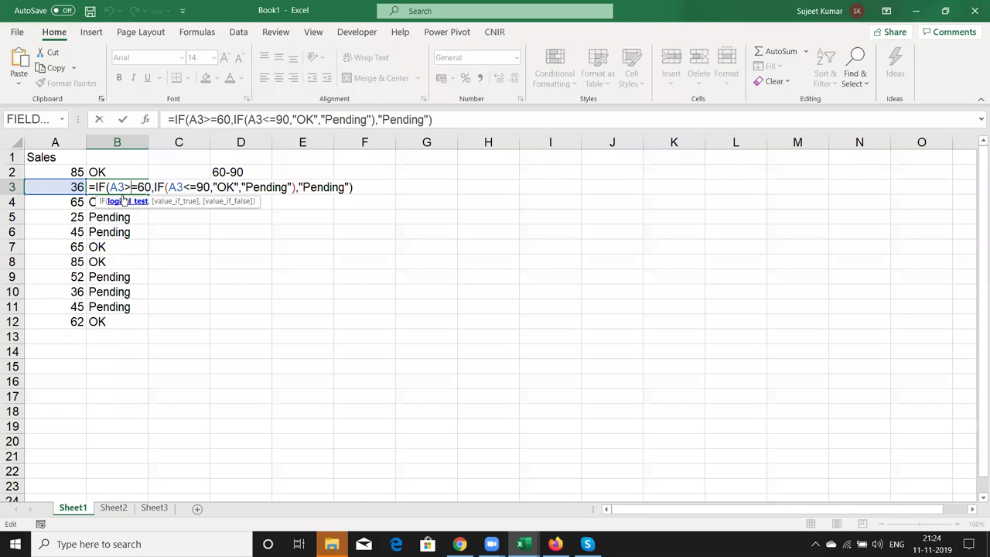
pyautogui.click(124, 200)
pyautogui.moveTo(167, 188); pyautogui.dragTo(229, 191)
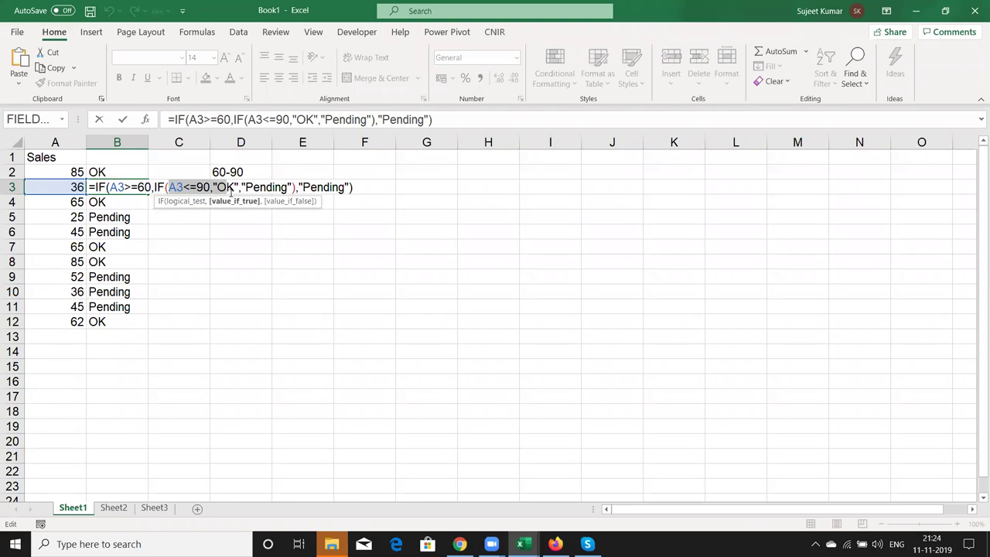
pyautogui.press('Return')
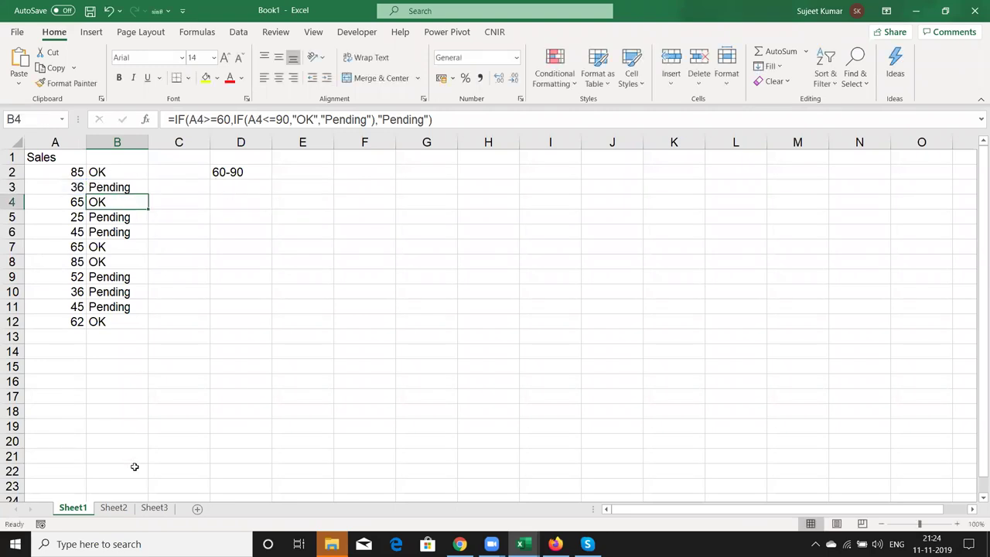
# On Sheet2, enter headings Name, S-1, S-2, S-3 (by fill) and Result in A1:E1
pyautogui.click(127, 508)
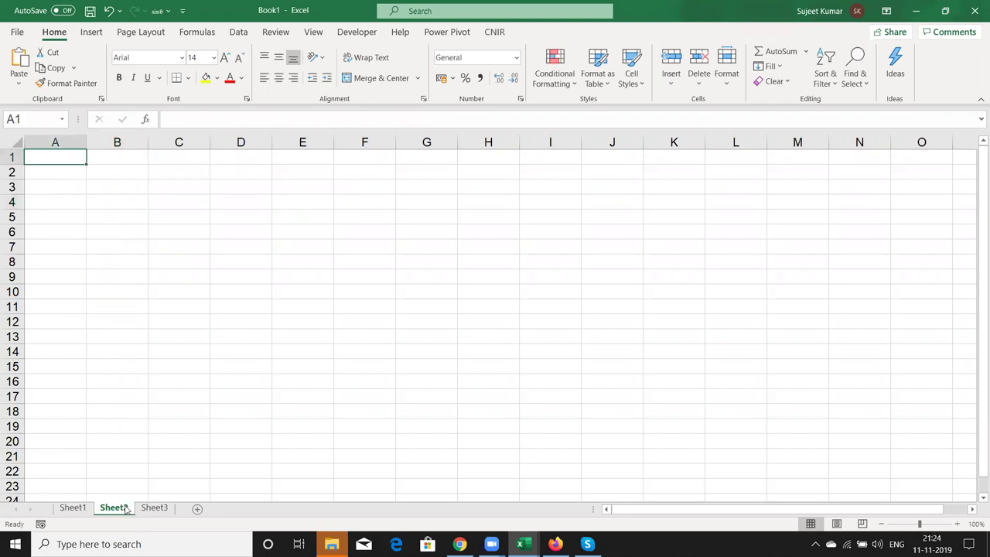
pyautogui.write('Na')
pyautogui.write('me')
pyautogui.press('Return')
pyautogui.press('Up')
pyautogui.press('Right')
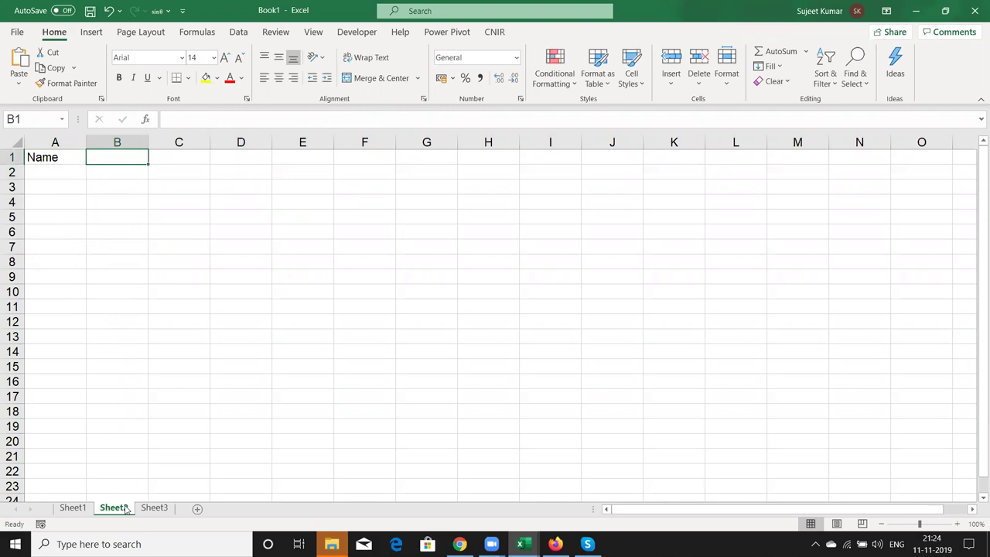
pyautogui.write('S-1')
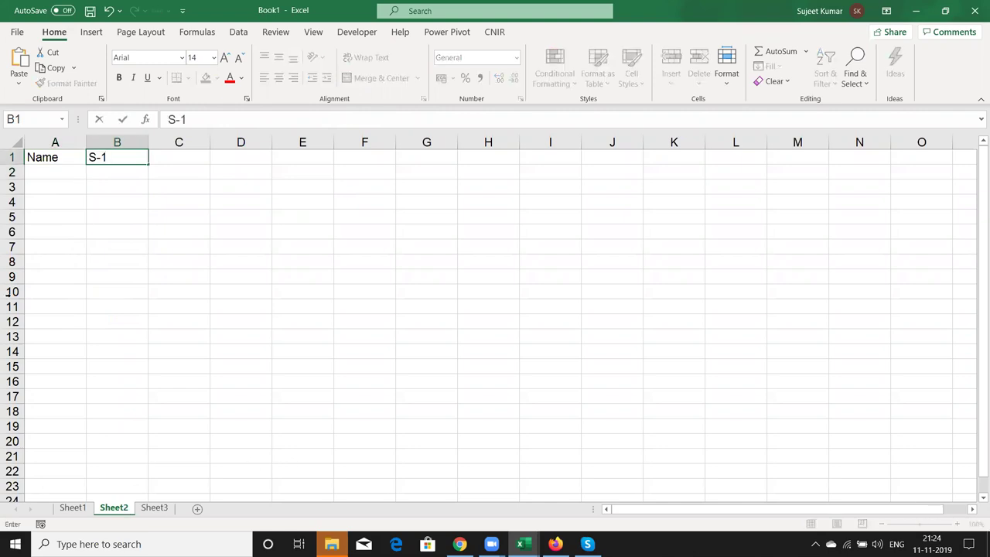
pyautogui.click(126, 172)
pyautogui.click(134, 162)
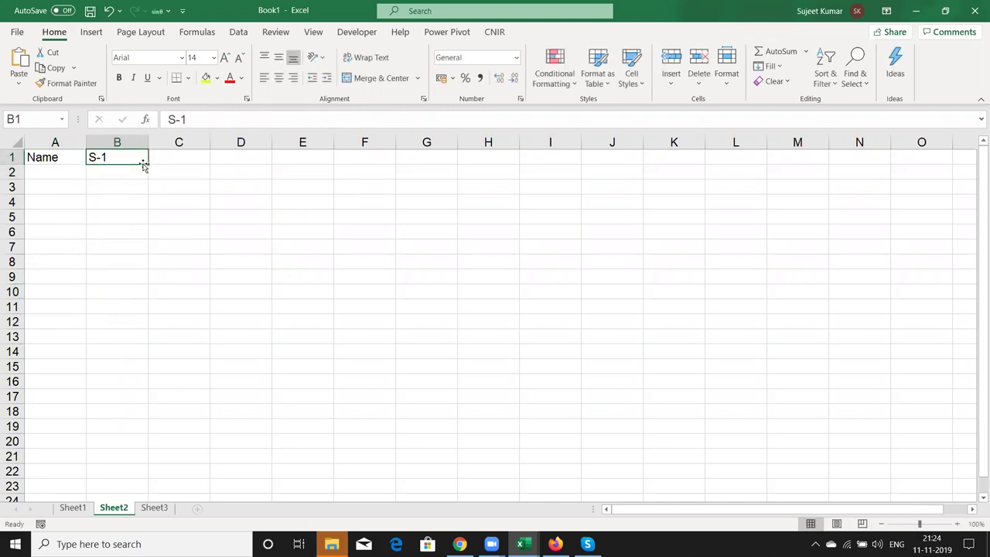
pyautogui.moveTo(147, 165); pyautogui.dragTo(267, 164)
pyautogui.click(303, 157)
pyautogui.write('R')
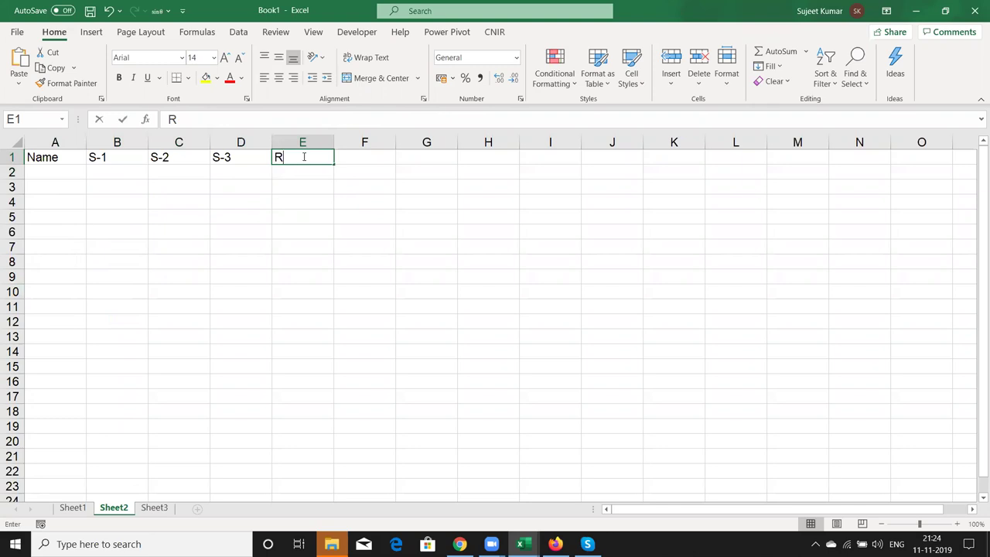
pyautogui.write('esult')
pyautogui.press('Return')
# Enter a first student name in A2 and fill more names down to row 5
pyautogui.press('Left')
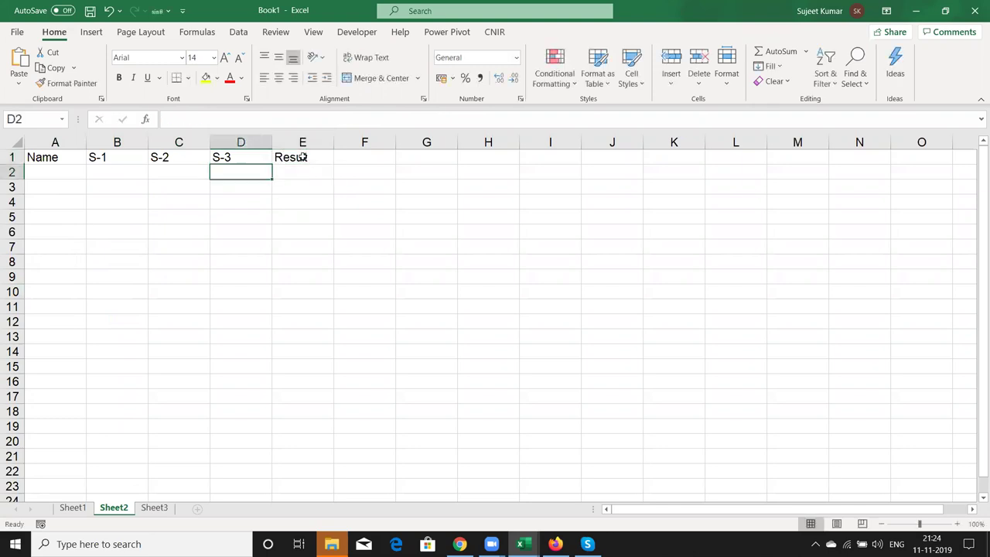
pyautogui.press('Left')
pyautogui.press('Left')
pyautogui.press('Left')
pyautogui.write('Puja')
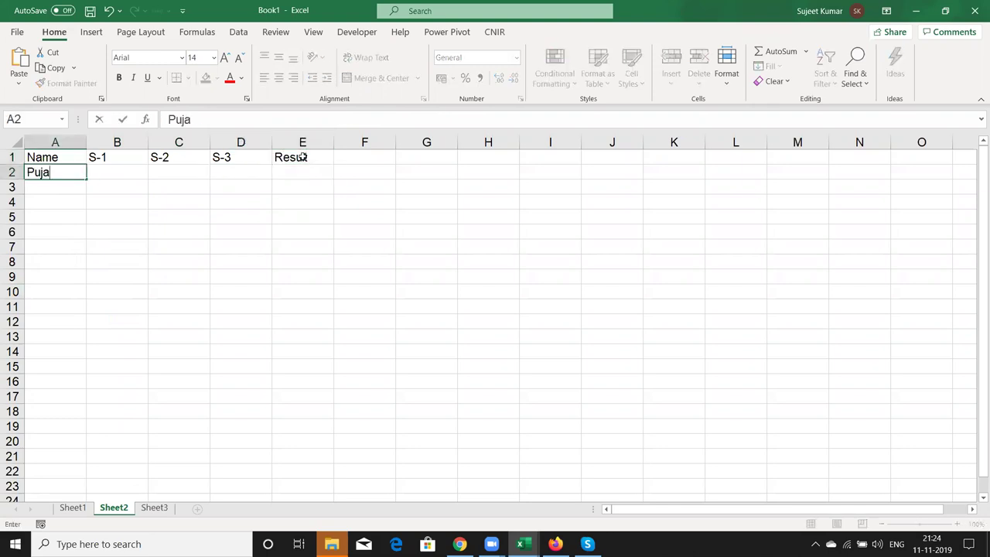
pyautogui.press('Return')
pyautogui.click(75, 166)
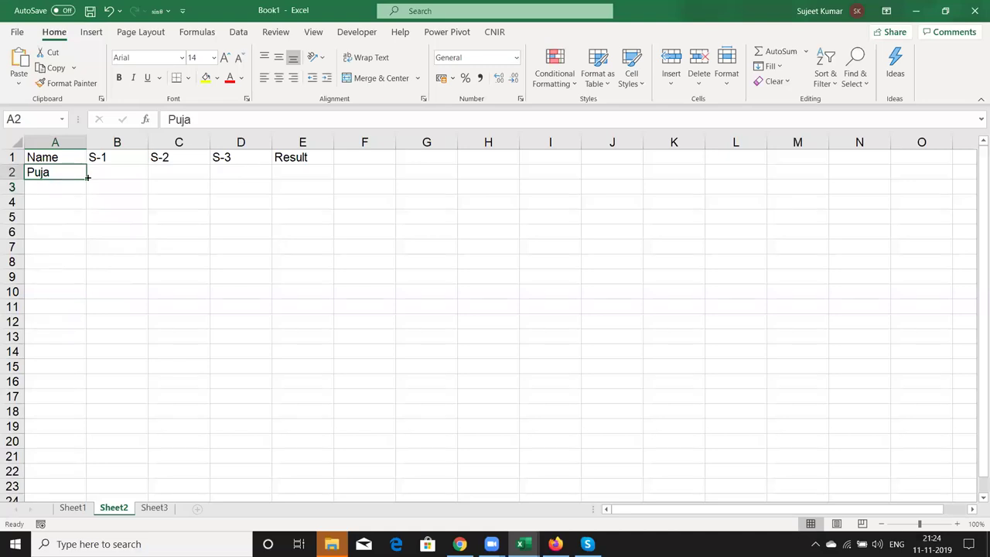
pyautogui.moveTo(86, 180); pyautogui.dragTo(85, 224)
# Enter =RANDBETWEEN(10,90) in B2 and fill it across the marks range B2:D5
pyautogui.click(116, 171)
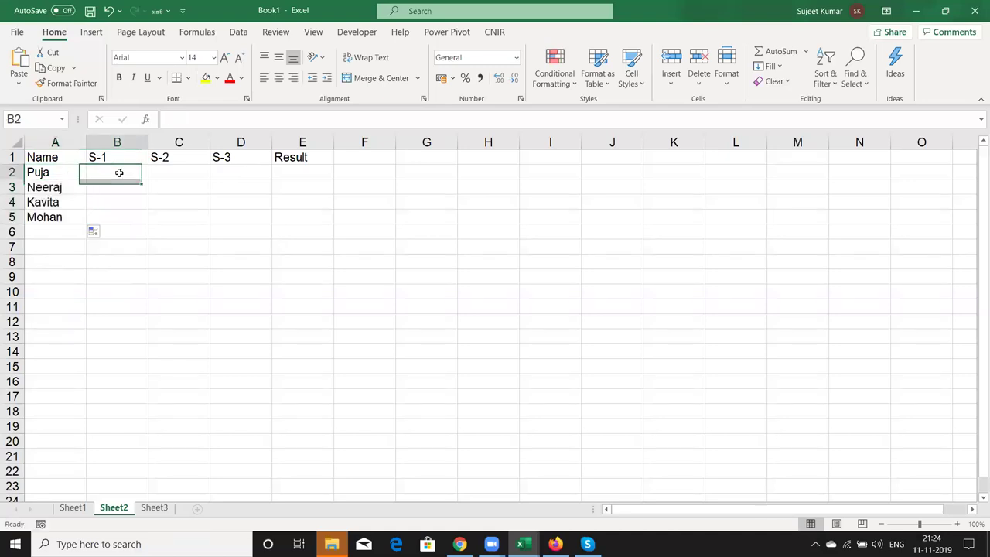
pyautogui.write('=ra')
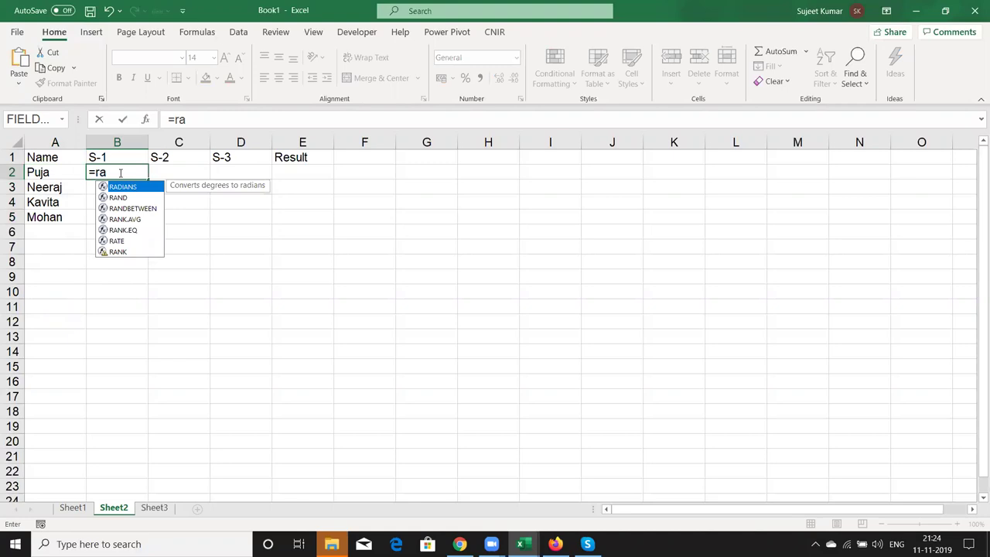
pyautogui.press('Down')
pyautogui.press('Down')
pyautogui.press('Tab')
pyautogui.write('10,90)')
pyautogui.hotkey('ctrl', 'Return')
pyautogui.hotkey('shift', 'Right')
pyautogui.hotkey('shift', 'Right')
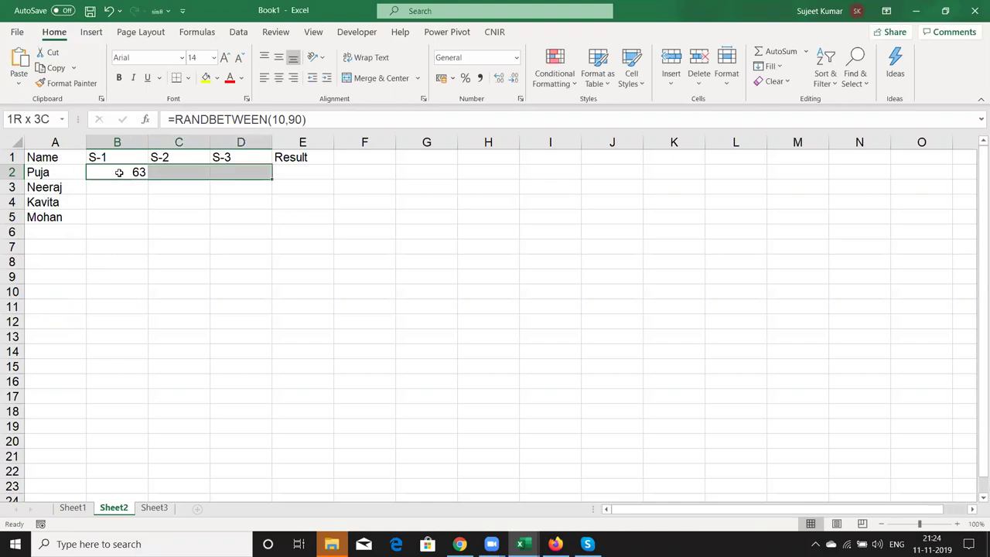
pyautogui.hotkey('shift', 'Right')
pyautogui.hotkey('shift', 'Left')
pyautogui.hotkey('shift', 'Down')
pyautogui.hotkey('shift', 'Down')
pyautogui.hotkey('shift', 'Down')
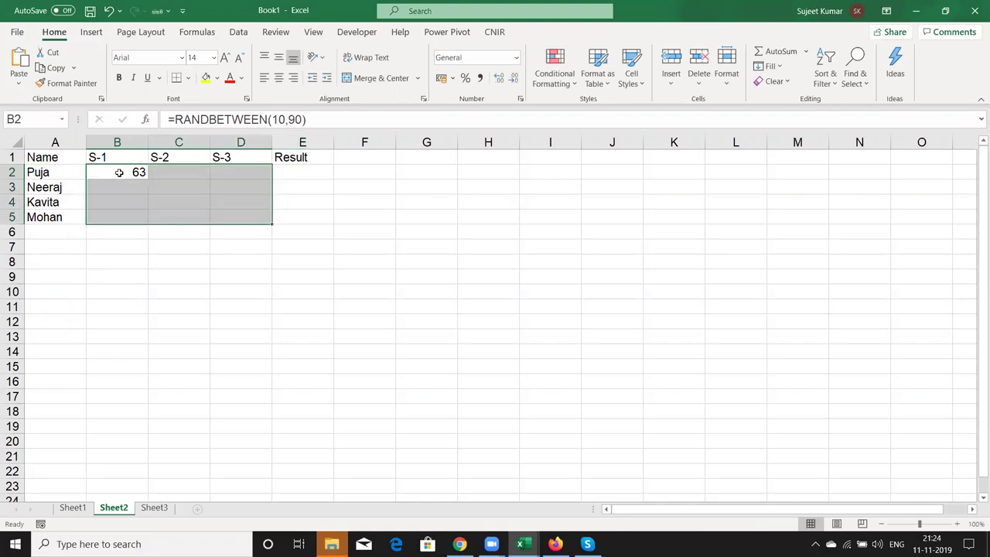
pyautogui.press('F2')
pyautogui.hotkey('ctrl', 'Return')
pyautogui.press('Right')
pyautogui.press('Right')
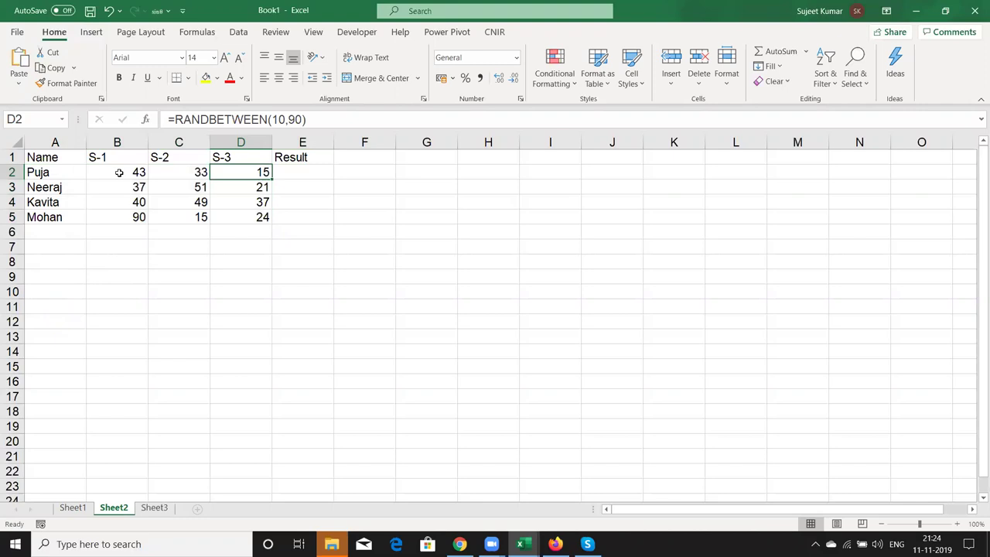
# Copy B2:D5 and paste it back as values so the marks stay fixed
pyautogui.click(119, 173)
pyautogui.hotkey('shift', 'Right')
pyautogui.hotkey('shift', 'Right')
pyautogui.hotkey('shift', 'Down')
pyautogui.hotkey('shift', 'Down')
pyautogui.hotkey('shift', 'Down')
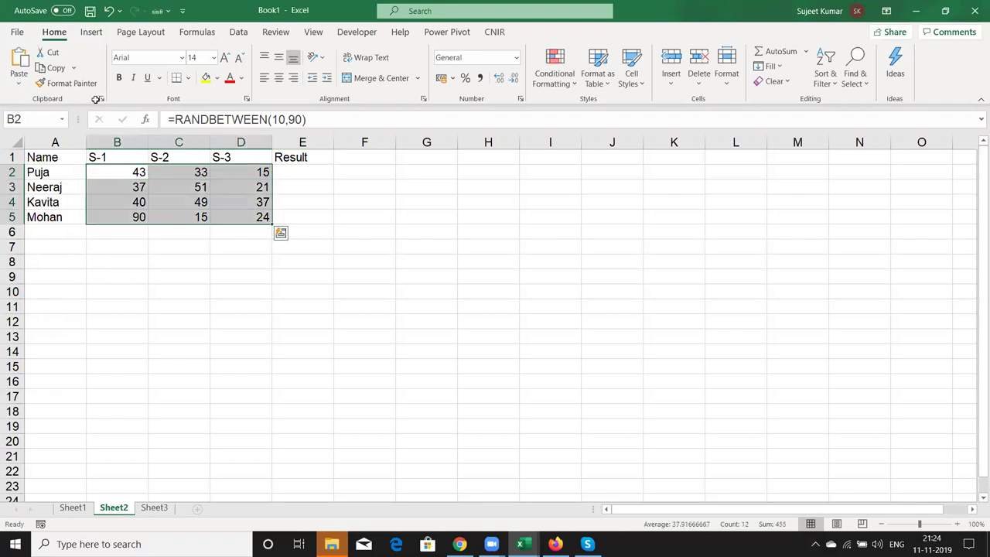
pyautogui.hotkey('ctrl', 'c')
pyautogui.click(22, 85)
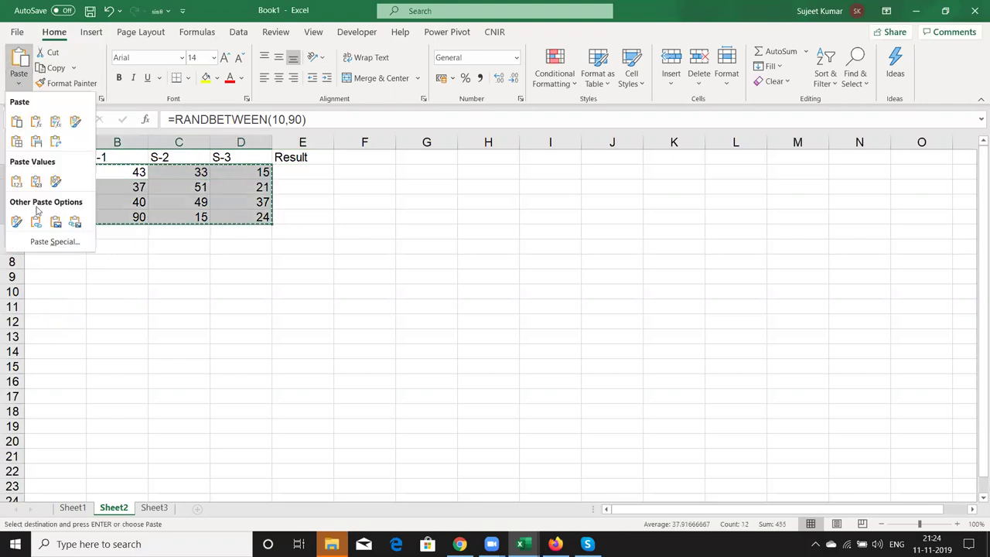
pyautogui.click(17, 183)
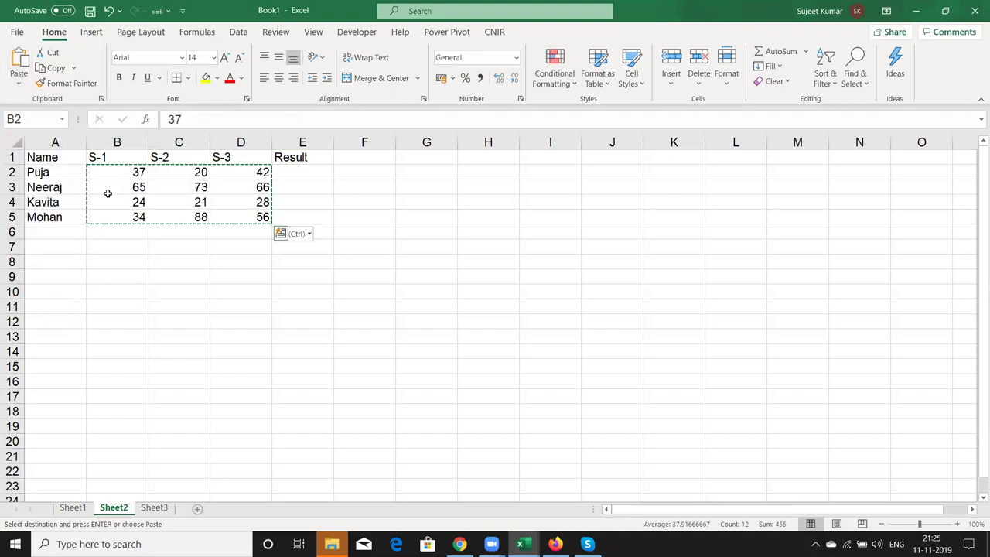
pyautogui.hotkey('ctrl', 'v')
pyautogui.click(120, 181)
pyautogui.press('Escape')
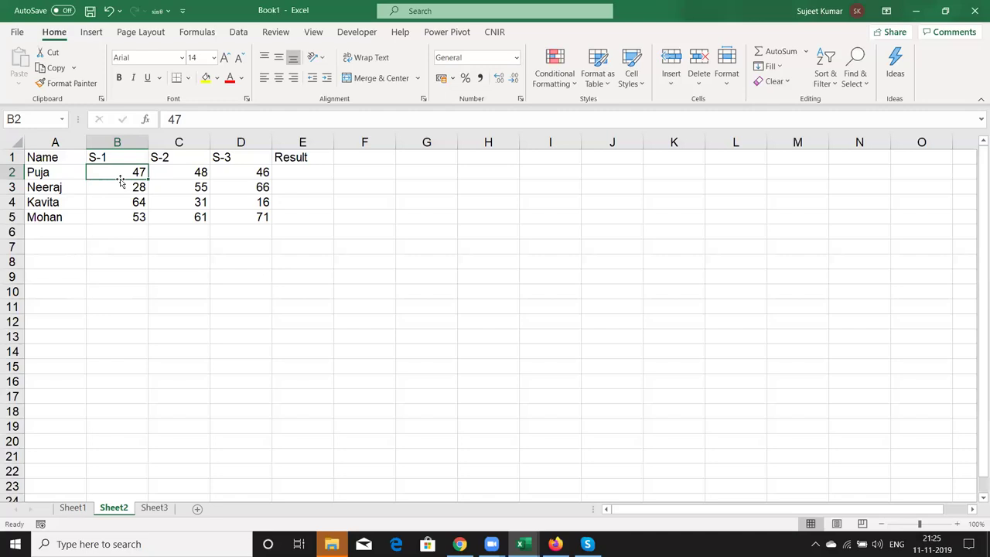
pyautogui.press('Right')
pyautogui.press('Right')
pyautogui.press('Right')
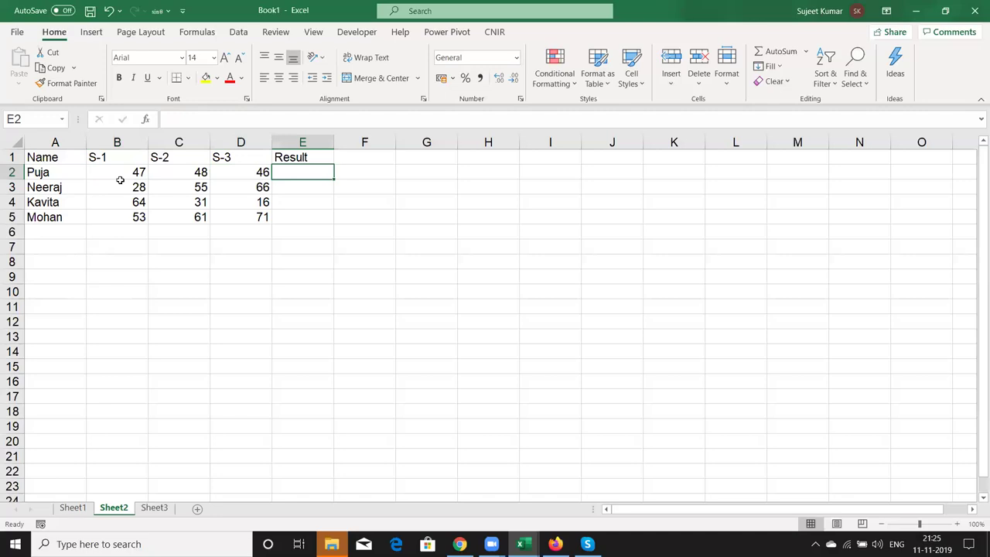
# Enter =AND(B2>=30,C2>=30,D2>=30) in the first student's Result cell E2
pyautogui.write('=and')
pyautogui.press('Tab')
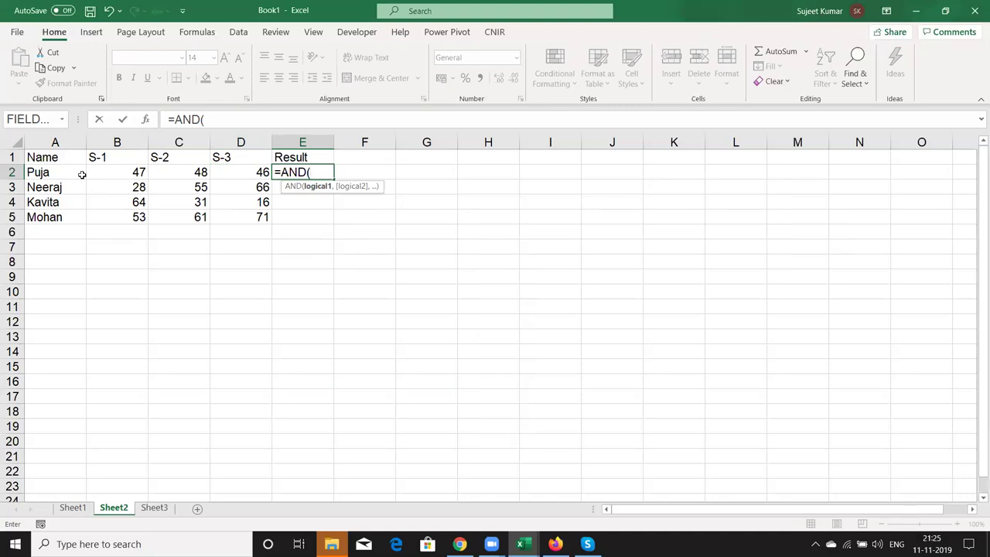
pyautogui.click(107, 173)
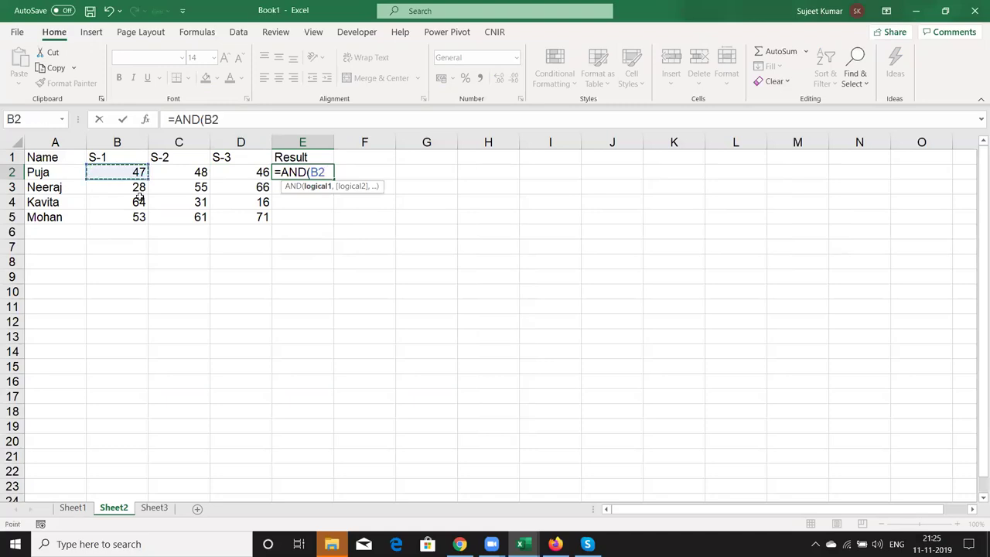
pyautogui.write('>=')
pyautogui.write('30')
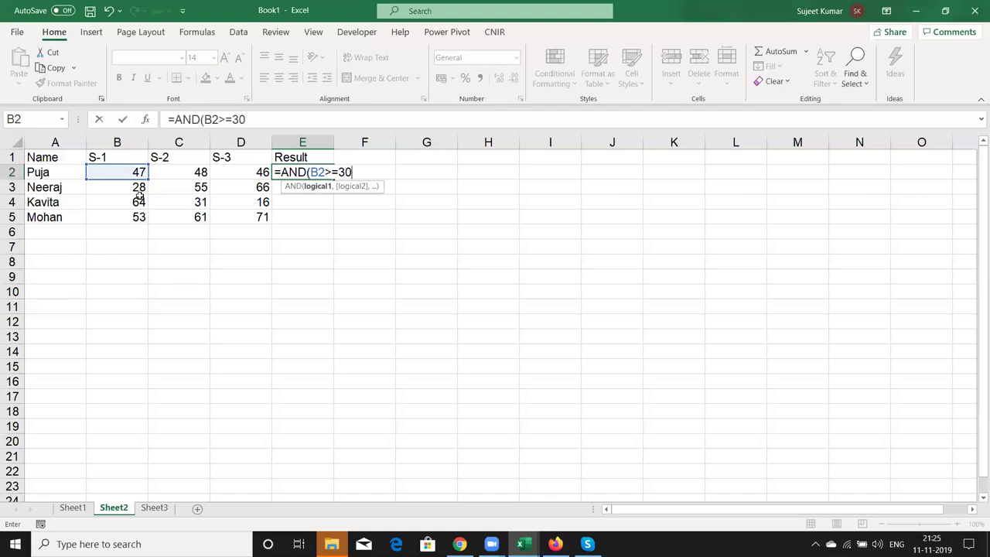
pyautogui.write(',')
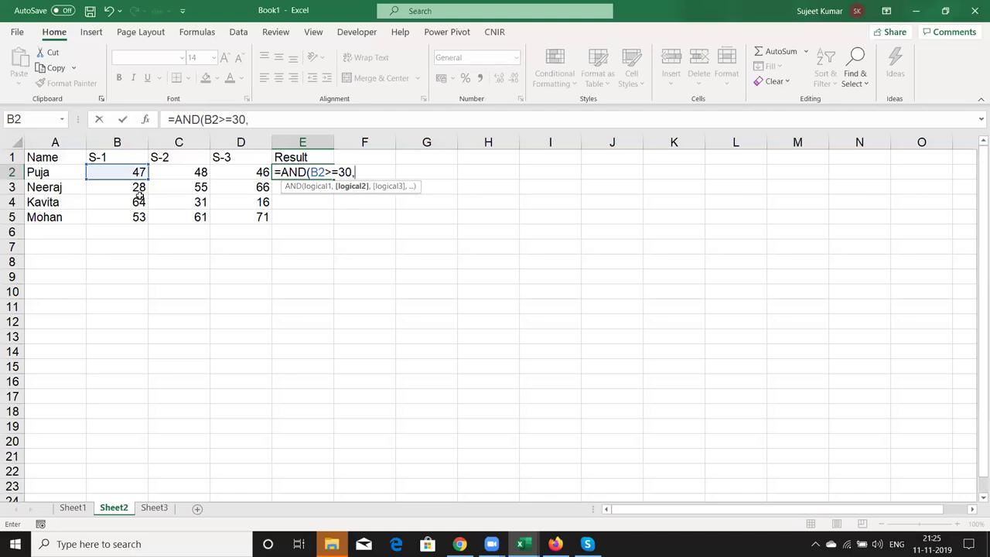
pyautogui.write('C2>=30,')
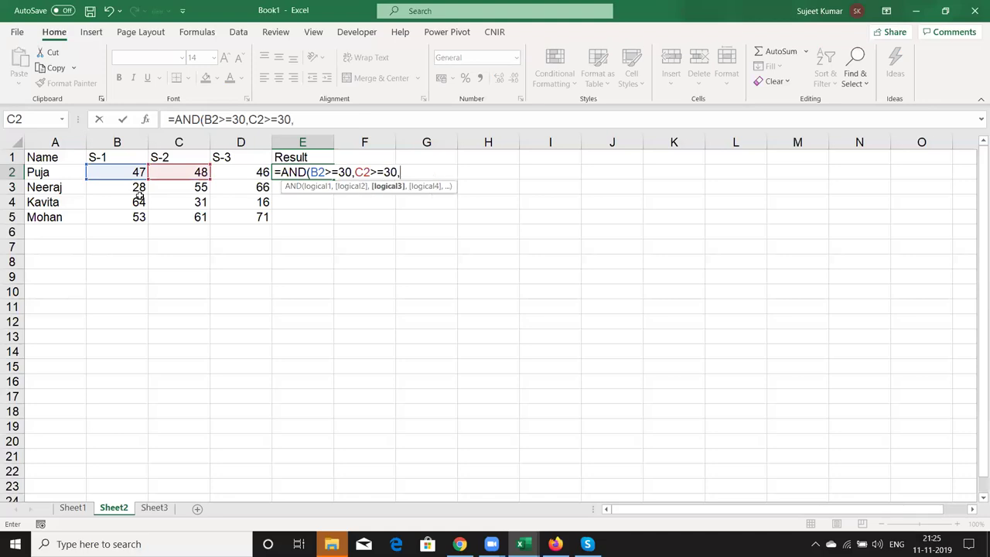
pyautogui.write('D2>=')
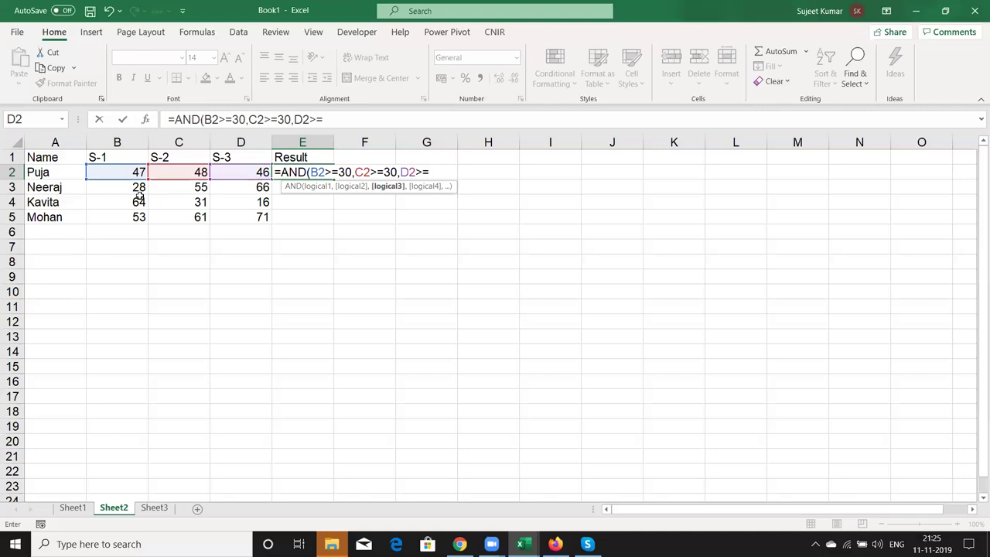
pyautogui.write('30')
pyautogui.write(')')
pyautogui.press('Return')
pyautogui.press('Up')
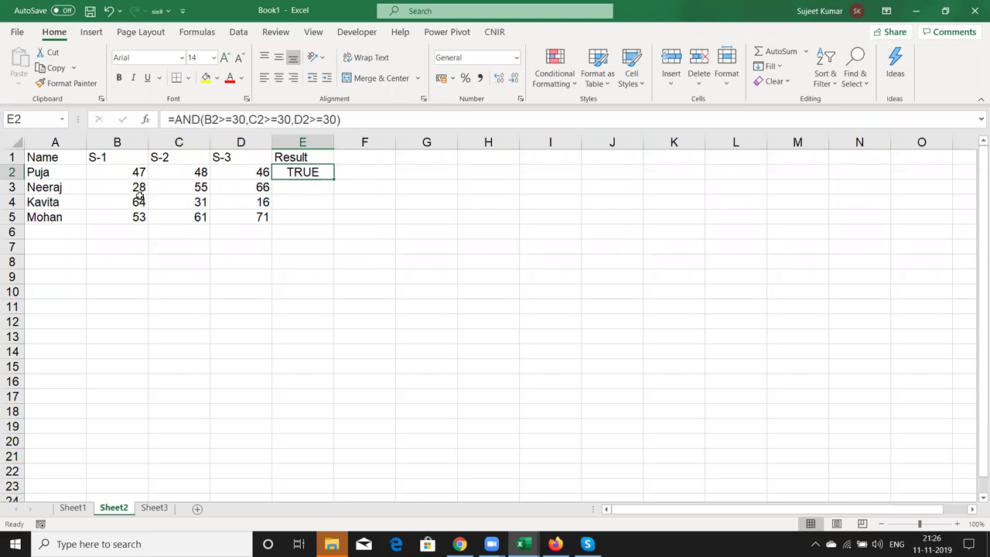
pyautogui.press('Down')
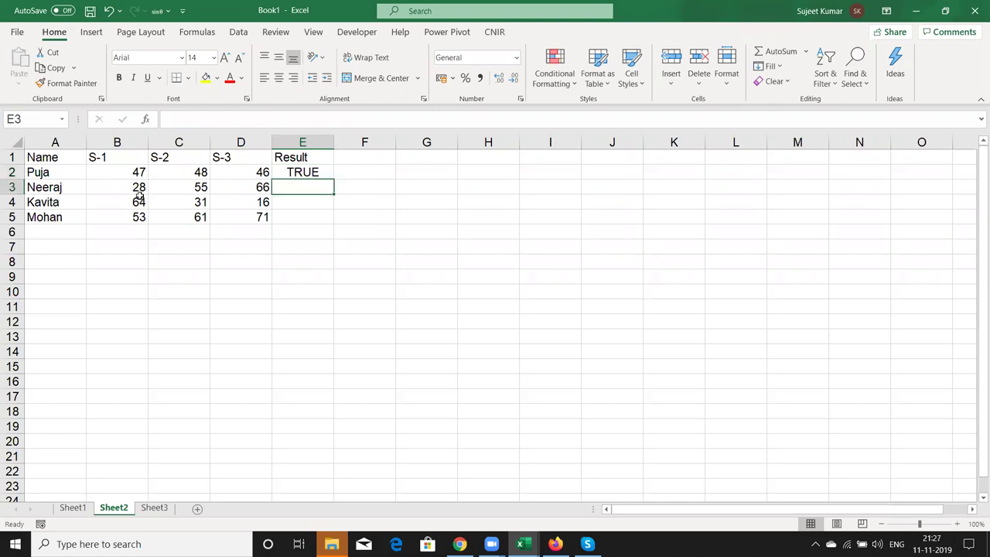
# Type =IF(B3>=30, in E3 to open the second student's Result formula
pyautogui.write('=if')
pyautogui.press('Tab')
pyautogui.press('Left')
pyautogui.press('Left')
pyautogui.press('Left')
pyautogui.write('>=')
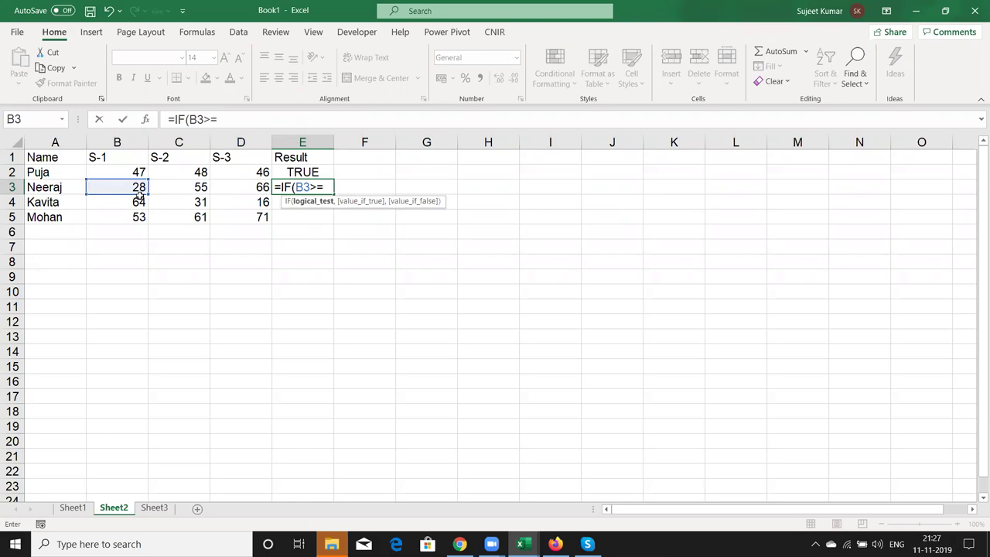
pyautogui.write('30,')
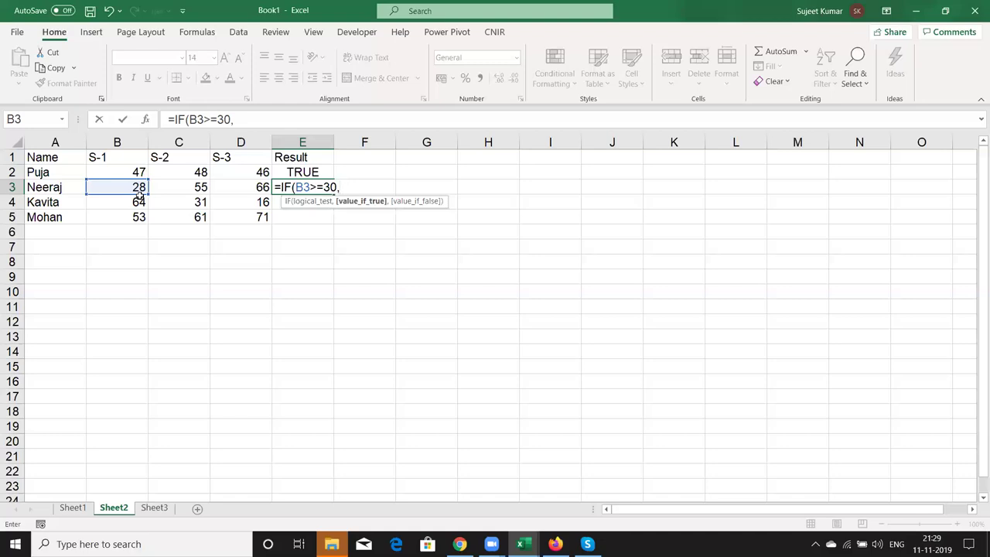
# Add nested IFs testing C3>=30 and D3>=30 returning "Pass" or "Fail", fixing the Fails typo
pyautogui.write('IF')
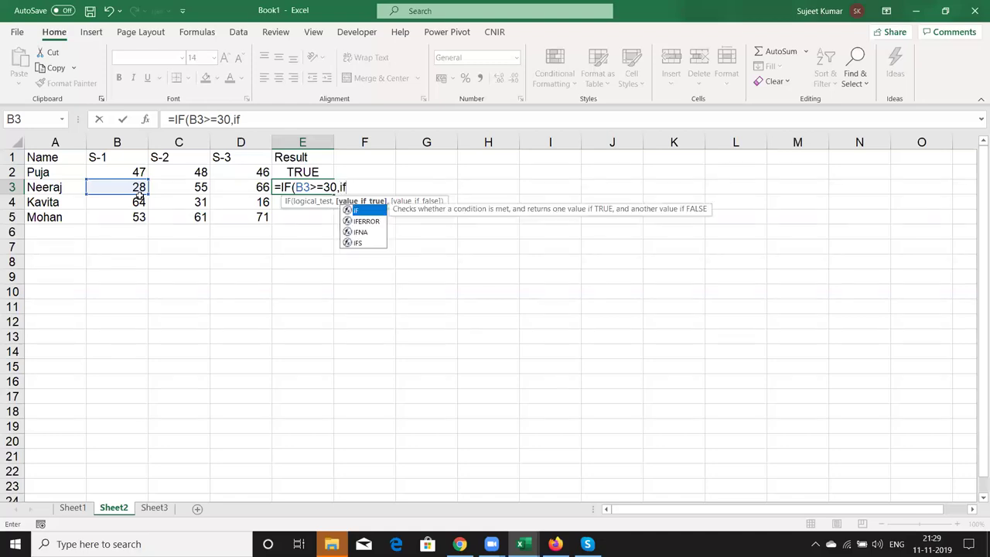
pyautogui.write('(')
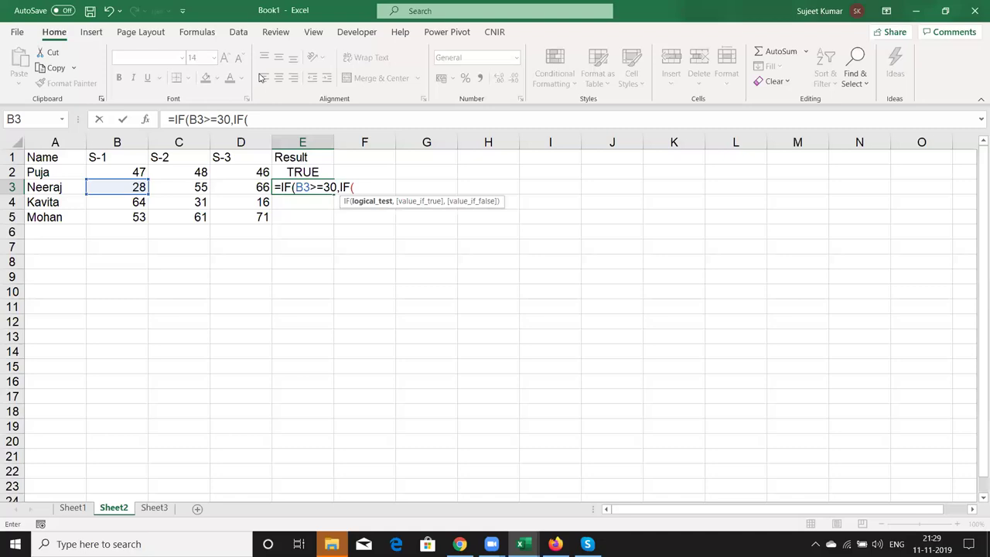
pyautogui.click(186, 189)
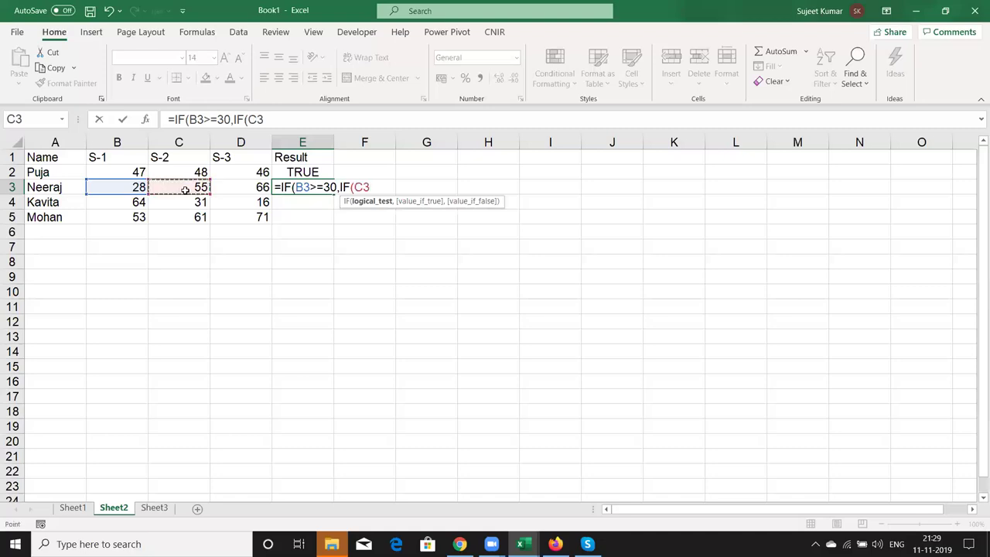
pyautogui.write('>=')
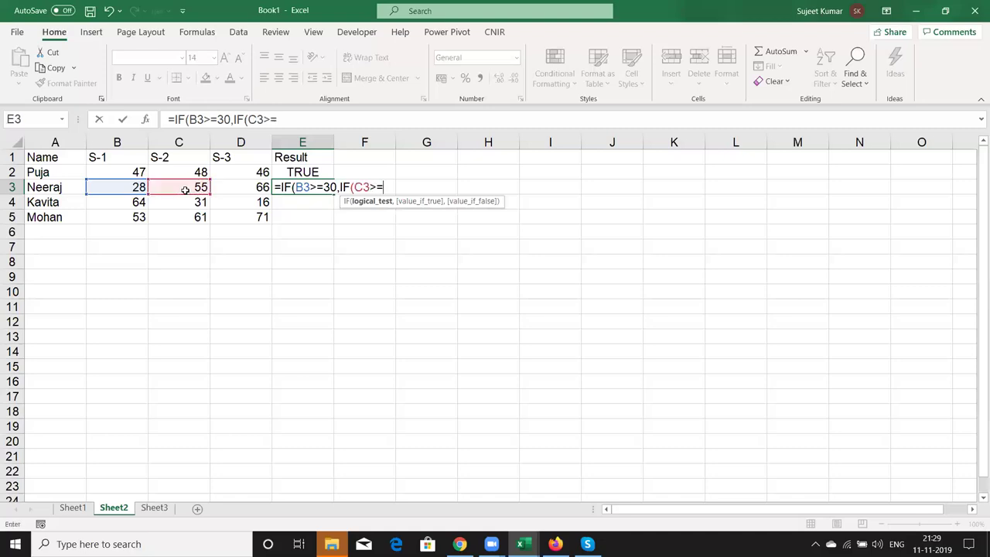
pyautogui.write('30,IF(')
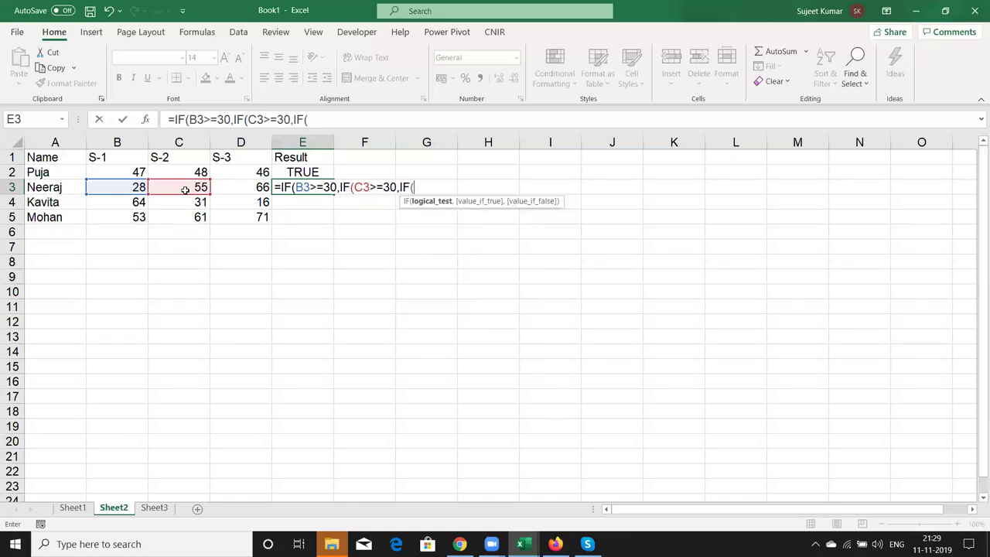
pyautogui.press('Left')
pyautogui.write('>')
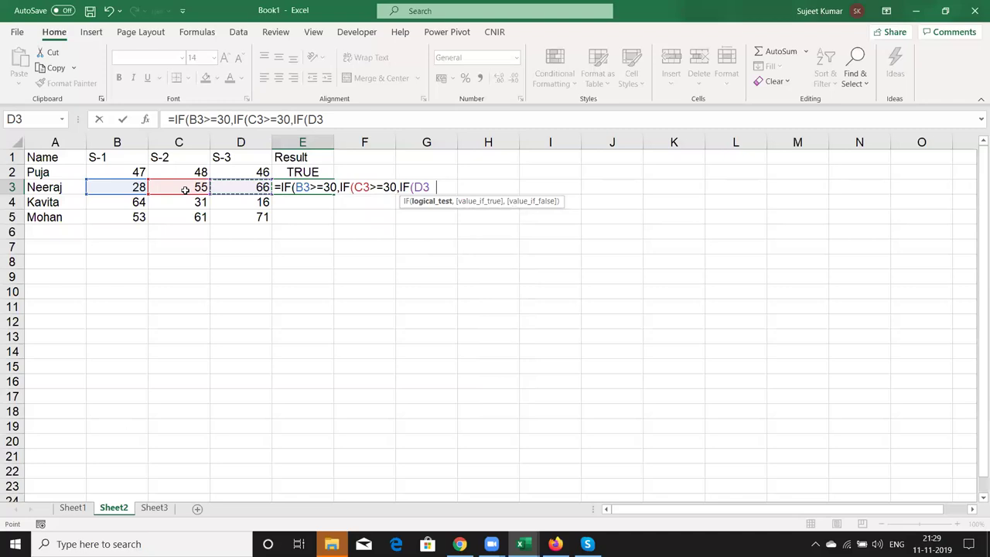
pyautogui.write('=')
pyautogui.write('30')
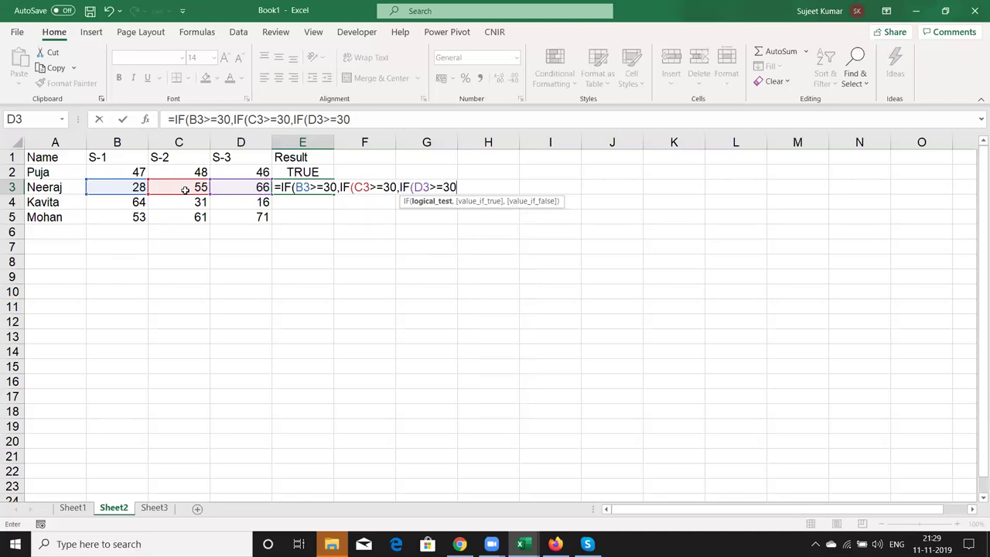
pyautogui.write(',"Pass"')
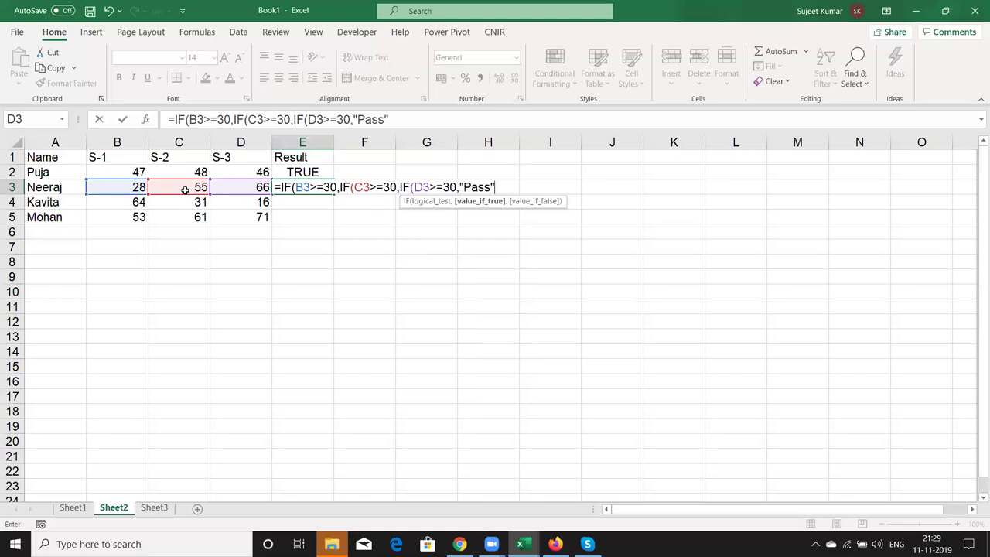
pyautogui.write(',')
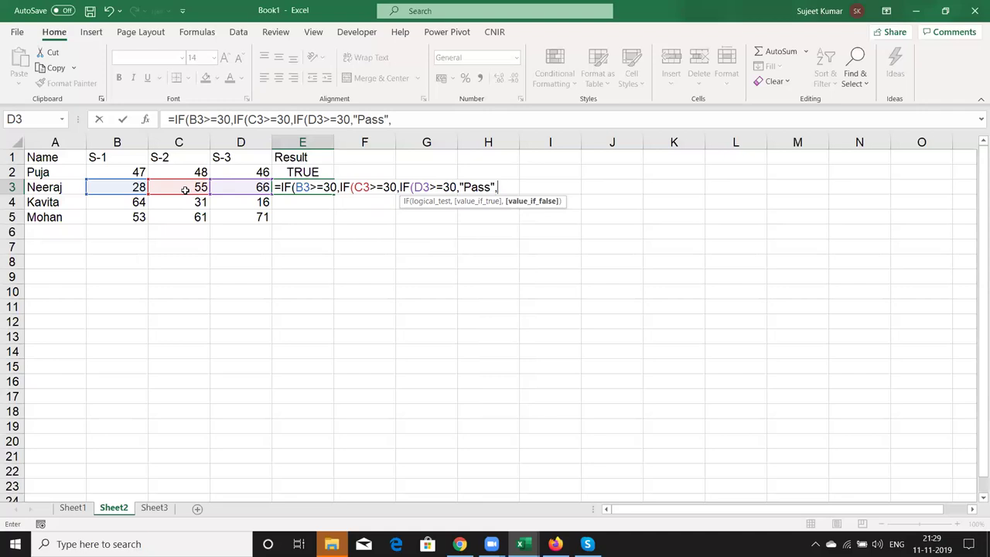
pyautogui.write('"Fa')
pyautogui.write('ils')
pyautogui.press('BackSpace')
pyautogui.write('"')
pyautogui.write(')')
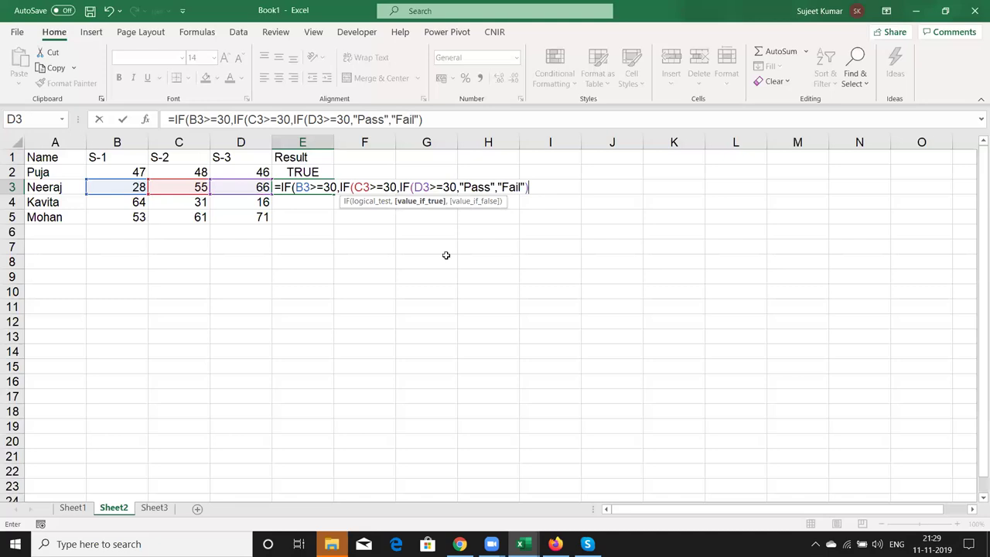
# Complete E3 as =IF(B3>=30,IF(C3>=30,IF(D3>=30,"Pass","Fail"),"Fail"),"Fail") and accept Excel's correction
pyautogui.click(460, 187)
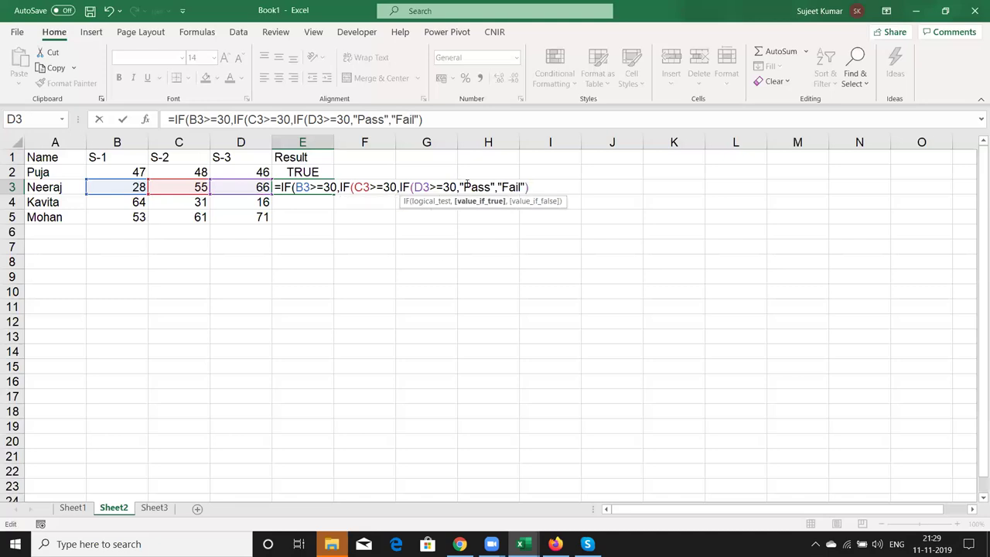
pyautogui.press('End')
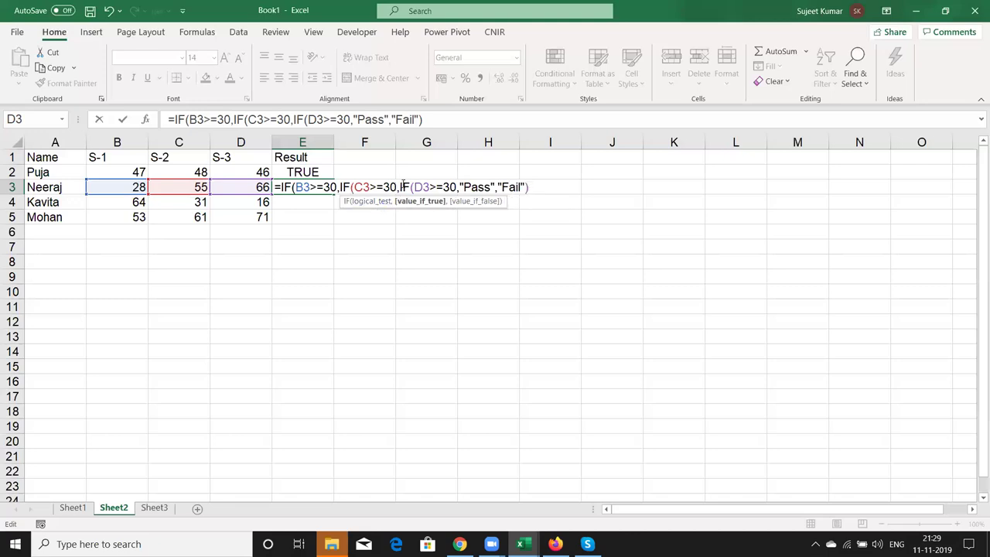
pyautogui.moveTo(401, 187); pyautogui.dragTo(531, 187)
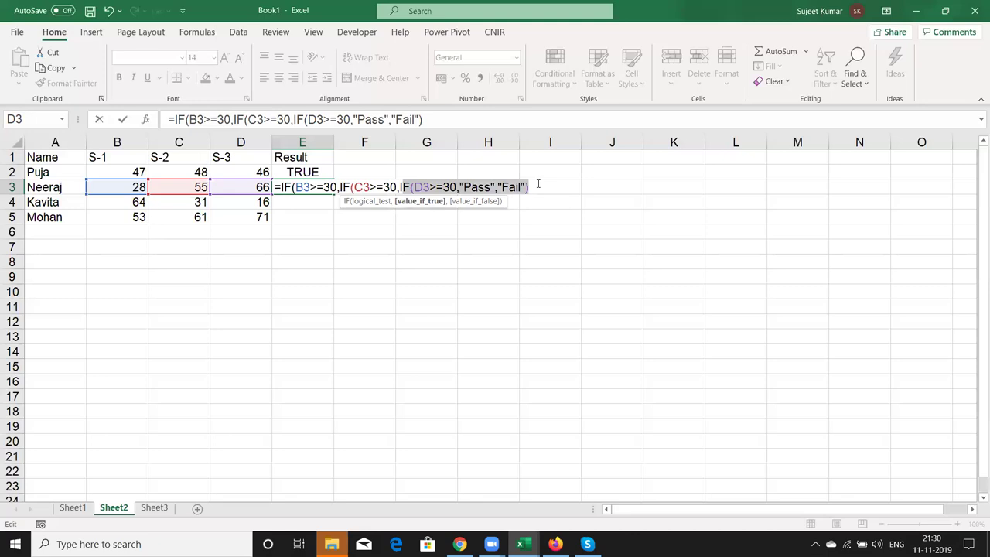
pyautogui.click(537, 184)
pyautogui.write(',')
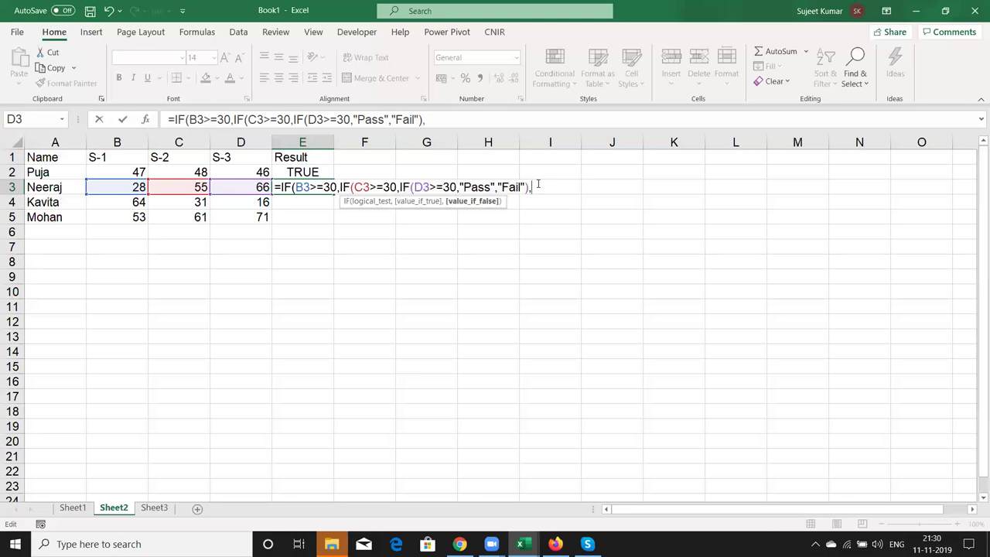
pyautogui.write('"Fail")')
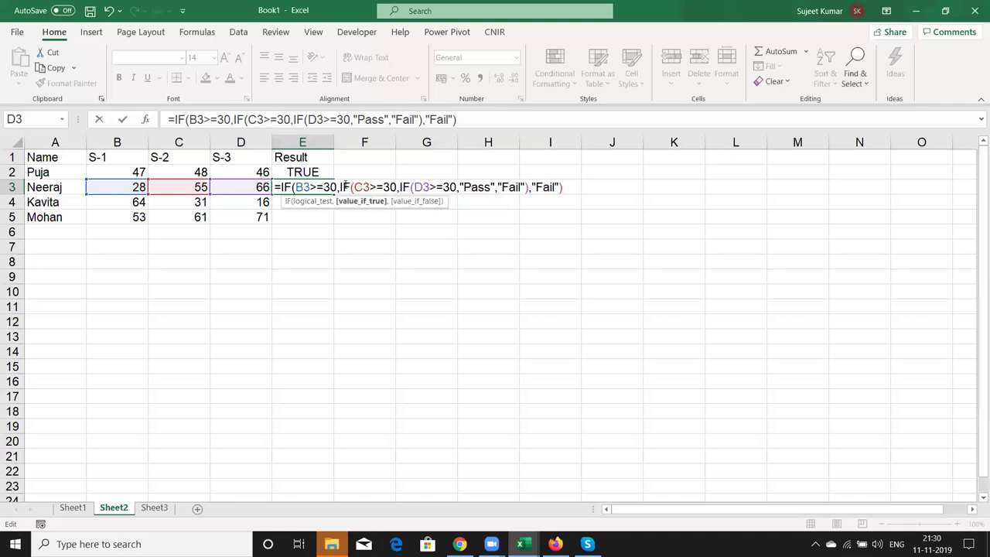
pyautogui.moveTo(339, 188); pyautogui.dragTo(570, 190)
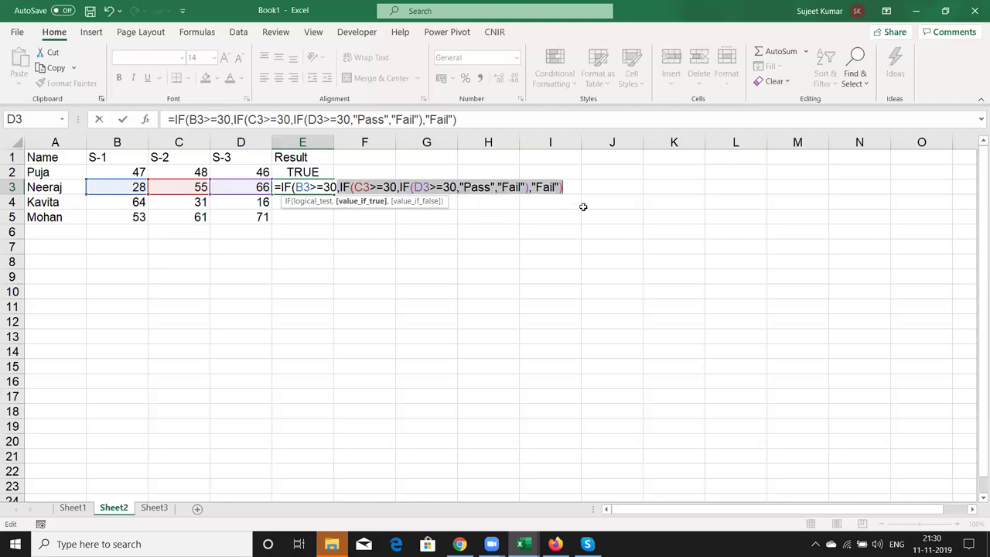
pyautogui.click(570, 187)
pyautogui.write(',Fail")')
pyautogui.press('Return')
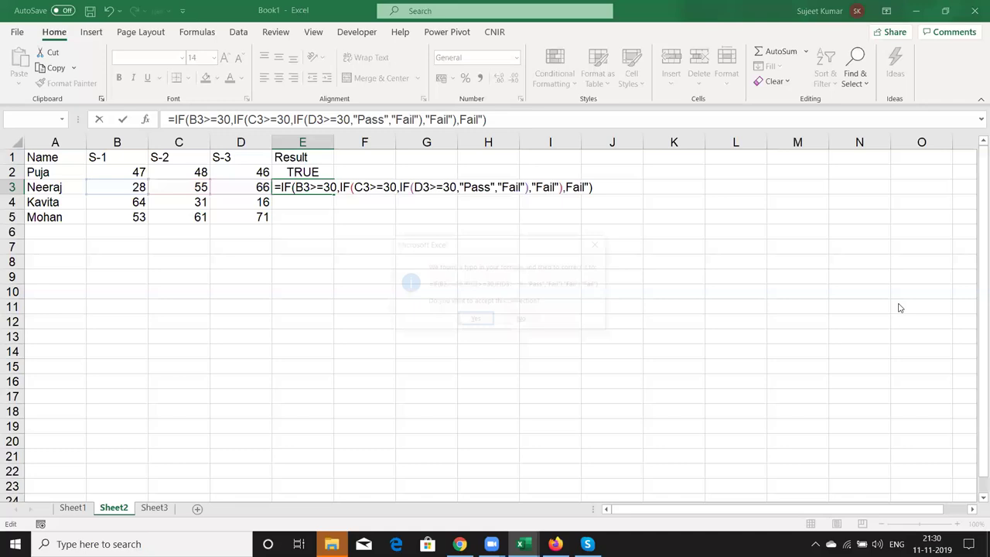
pyautogui.press('Return')
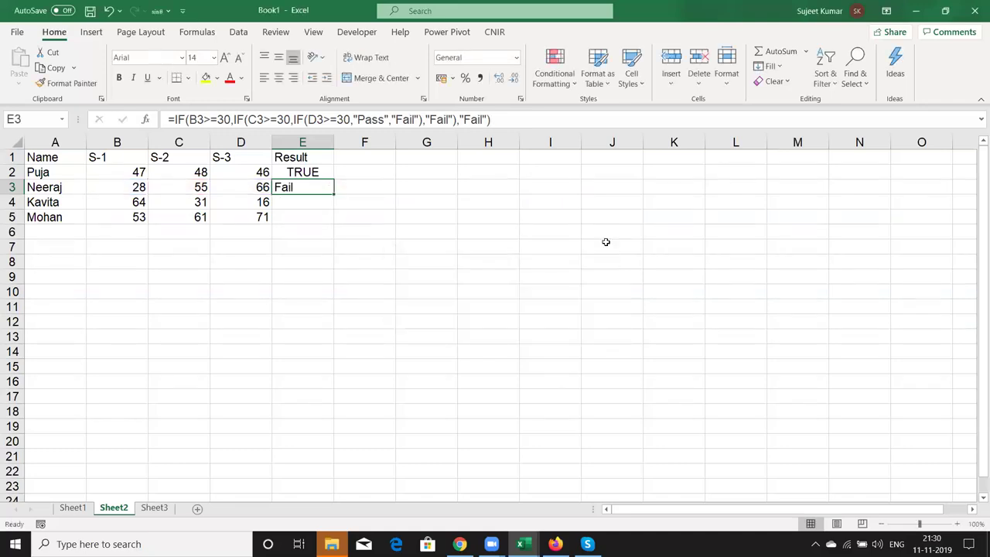
# Fill E3's nested IF formula down to E4:E5, giving Fail and Pass
pyautogui.doubleClick(334, 194)
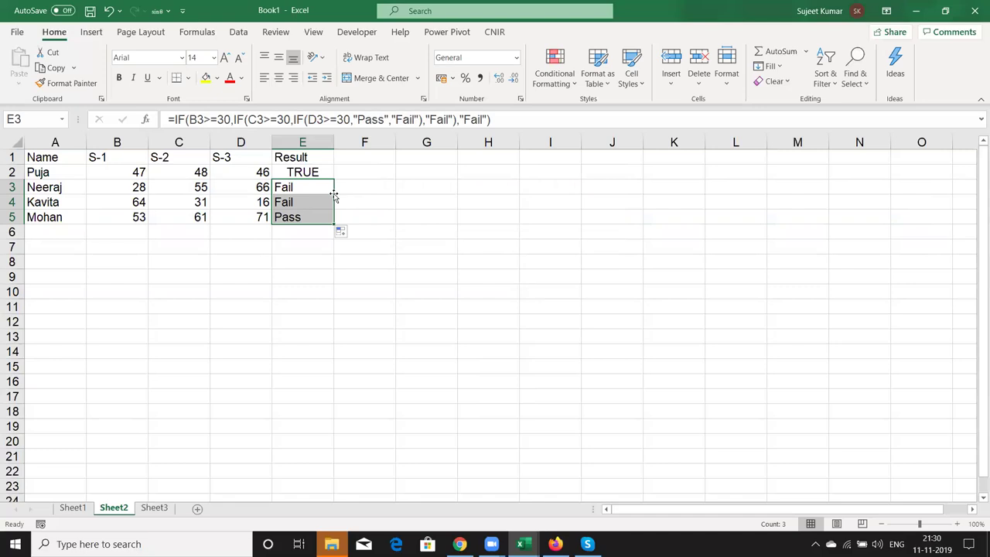
pyautogui.press('Down')
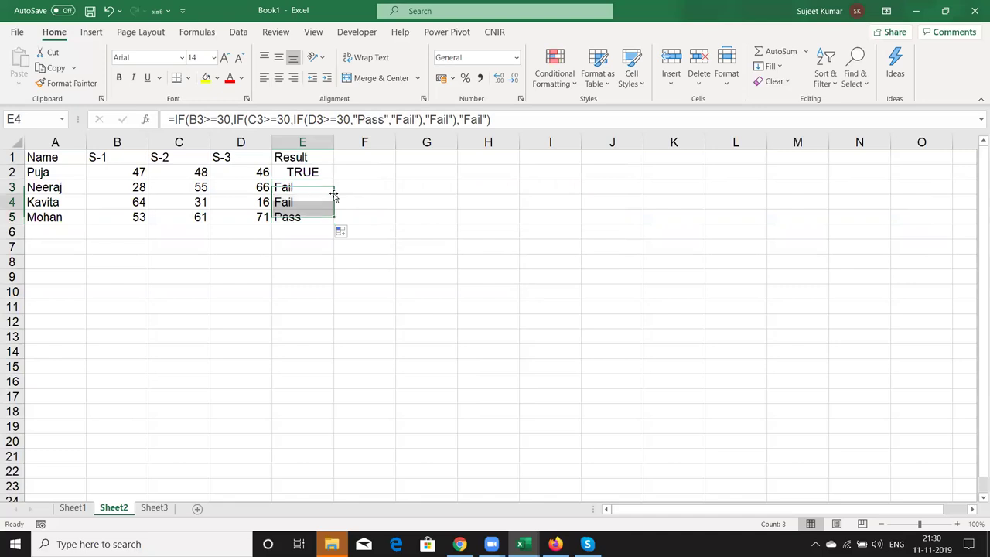
pyautogui.press('Up')
pyautogui.press('Up')
pyautogui.press('Down')
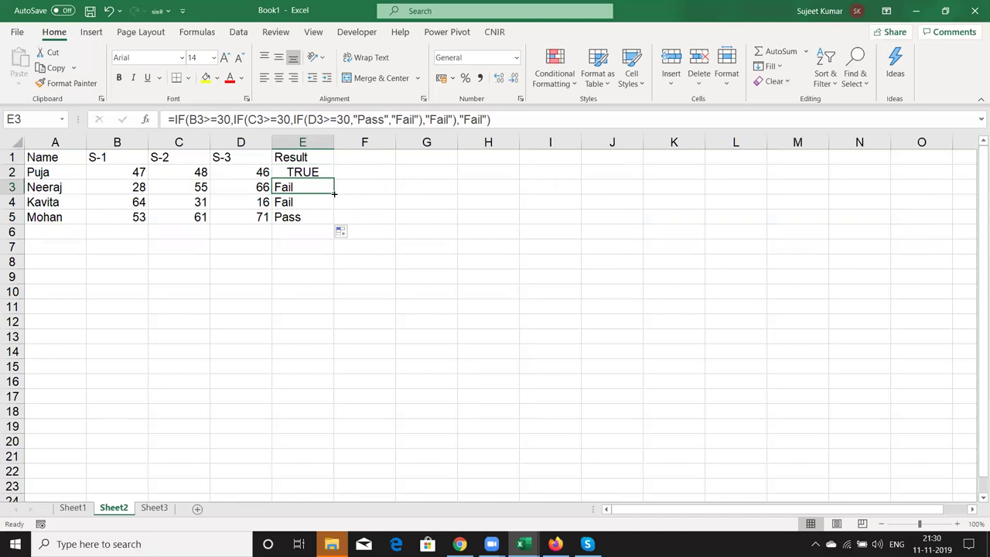
# Review E3's formula with its colour-coded references, leaving it unchanged
pyautogui.press('F2')
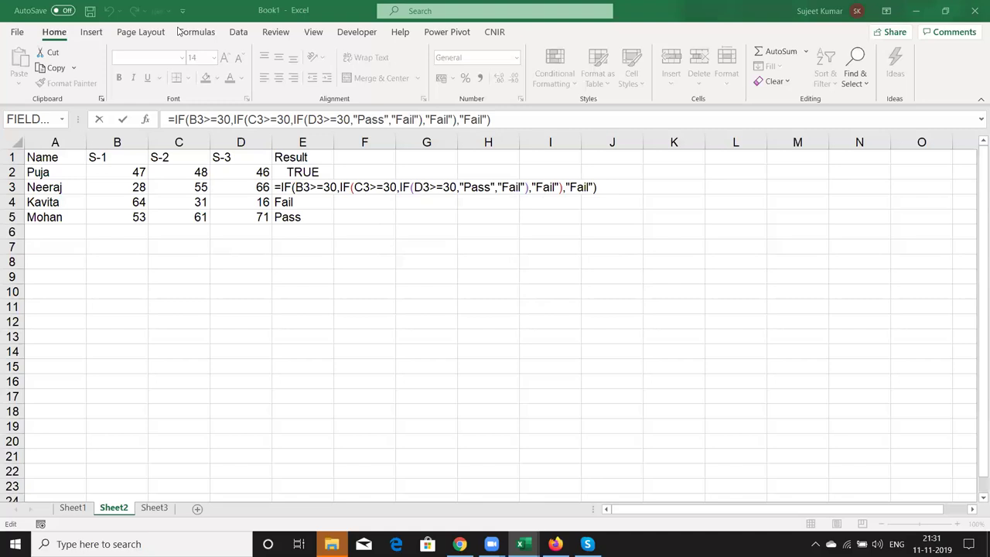
pyautogui.doubleClick(286, 187)
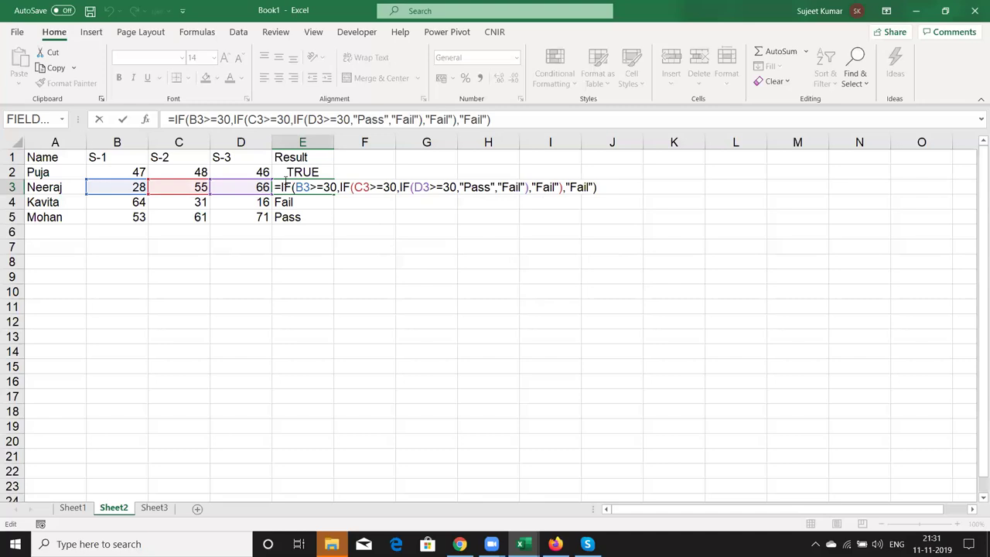
pyautogui.hotkey('ctrl', 'Return')
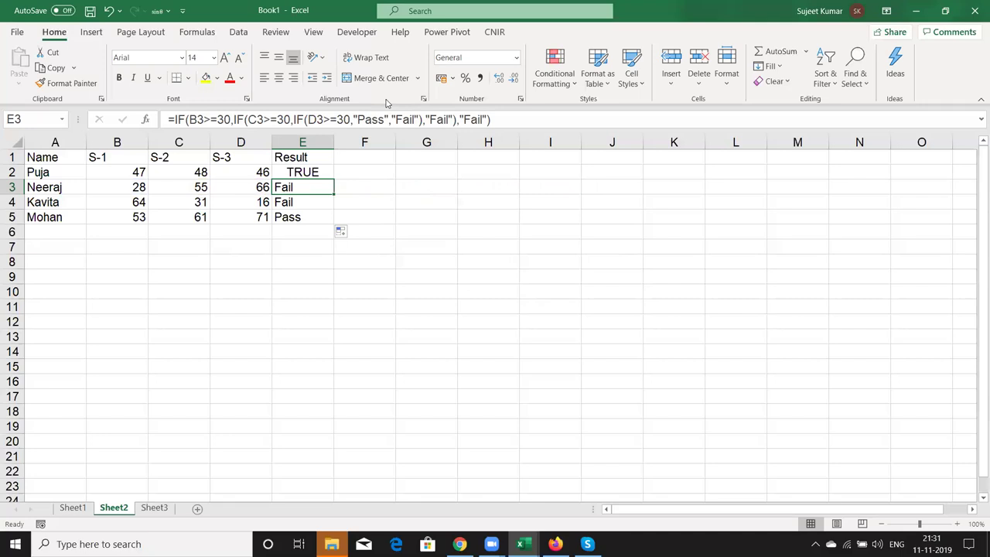
# Sketch ink brackets for the three nesting levels, underline the conditions, then erase everything
pyautogui.moveTo(744, 146); pyautogui.dragTo(747, 230)
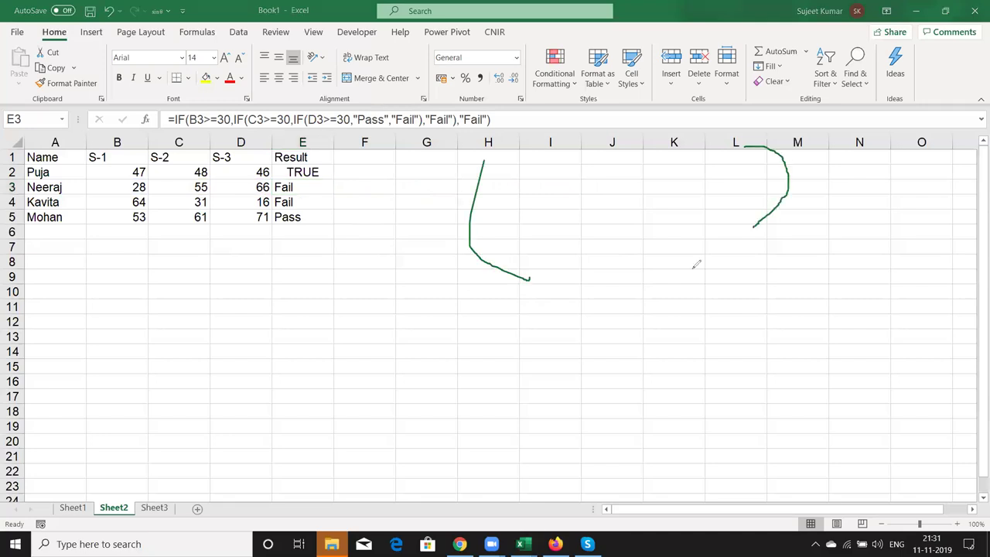
pyautogui.moveTo(523, 168); pyautogui.dragTo(514, 208)
pyautogui.moveTo(687, 163)
pyautogui.mouseDown()
pyautogui.moveTo(744, 202)
pyautogui.moveTo(724, 208)
pyautogui.mouseUp()
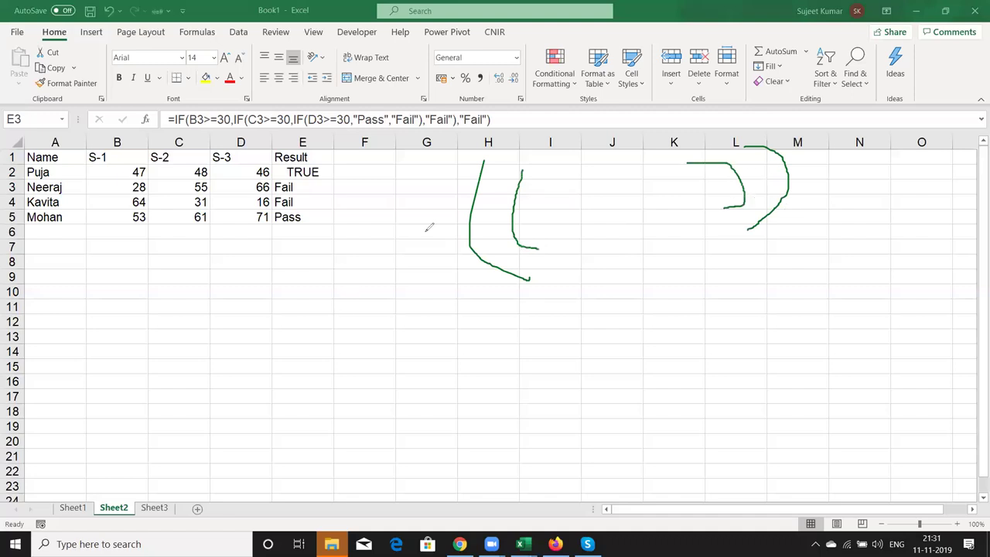
pyautogui.moveTo(554, 176); pyautogui.dragTo(571, 242)
pyautogui.moveTo(664, 171); pyautogui.dragTo(687, 215)
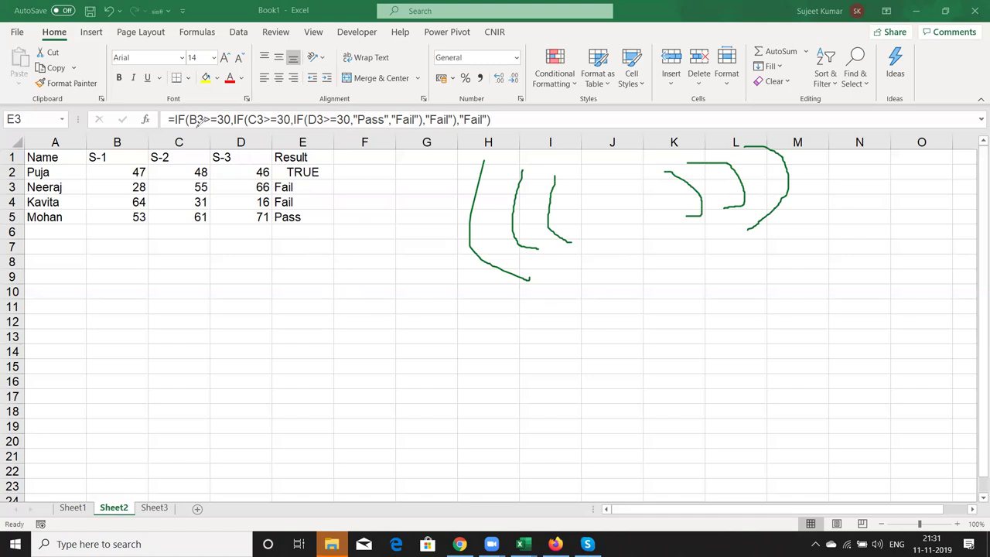
pyautogui.moveTo(190, 124); pyautogui.dragTo(229, 123)
pyautogui.moveTo(236, 125)
pyautogui.mouseDown()
pyautogui.moveTo(424, 118)
pyautogui.moveTo(509, 126)
pyautogui.mouseUp()
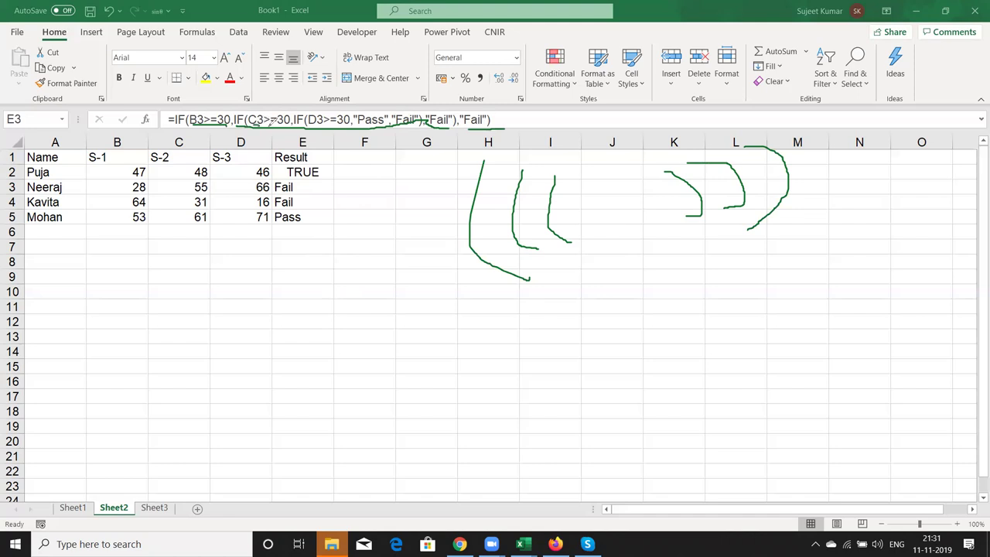
pyautogui.moveTo(301, 123)
pyautogui.mouseDown()
pyautogui.moveTo(441, 122)
pyautogui.moveTo(465, 108)
pyautogui.mouseUp()
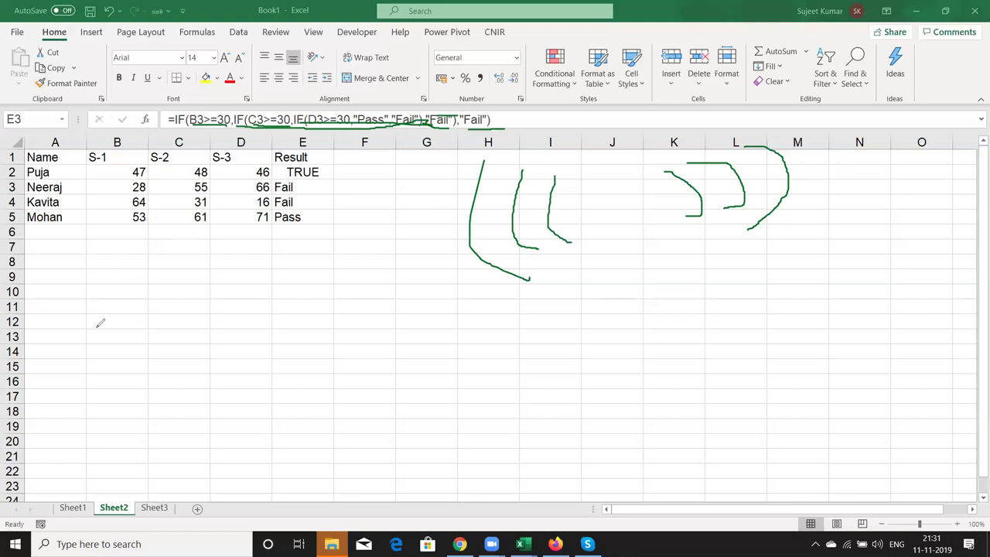
pyautogui.press('Escape')
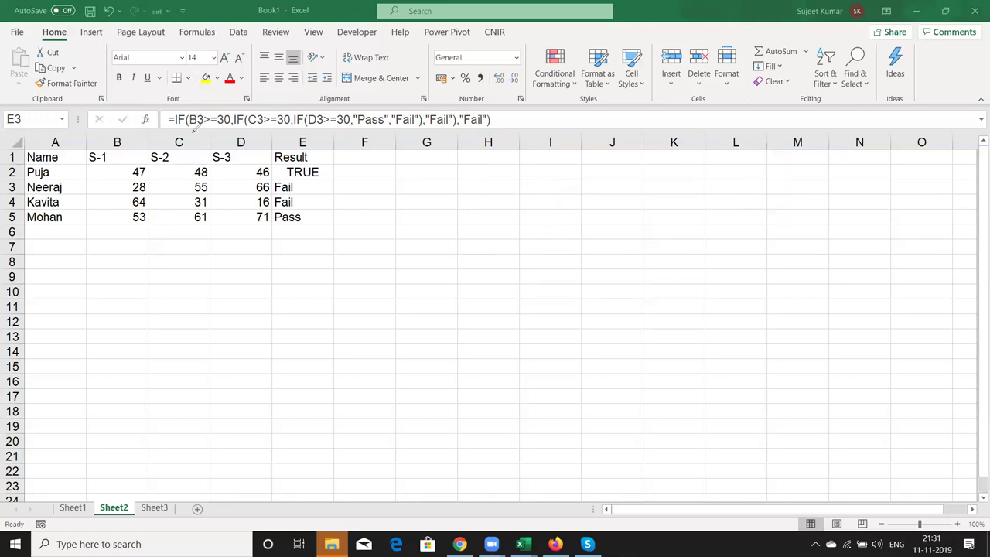
# Re-underline B3>=30, C3>=30 and the D3 condition, tracing each to its result
pyautogui.moveTo(191, 124)
pyautogui.mouseDown()
pyautogui.moveTo(256, 114)
pyautogui.moveTo(225, 149)
pyautogui.mouseUp()
pyautogui.moveTo(275, 187)
pyautogui.mouseDown()
pyautogui.moveTo(428, 160)
pyautogui.moveTo(468, 122)
pyautogui.mouseUp()
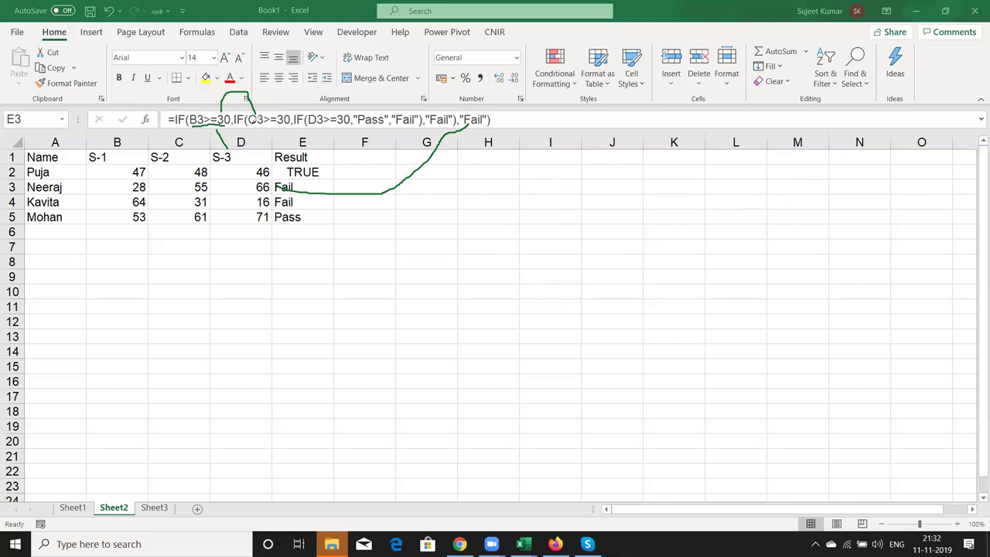
pyautogui.moveTo(251, 130)
pyautogui.mouseDown()
pyautogui.moveTo(286, 129)
pyautogui.moveTo(325, 104)
pyautogui.mouseUp()
pyautogui.moveTo(275, 130)
pyautogui.mouseDown()
pyautogui.moveTo(307, 153)
pyautogui.moveTo(435, 123)
pyautogui.mouseUp()
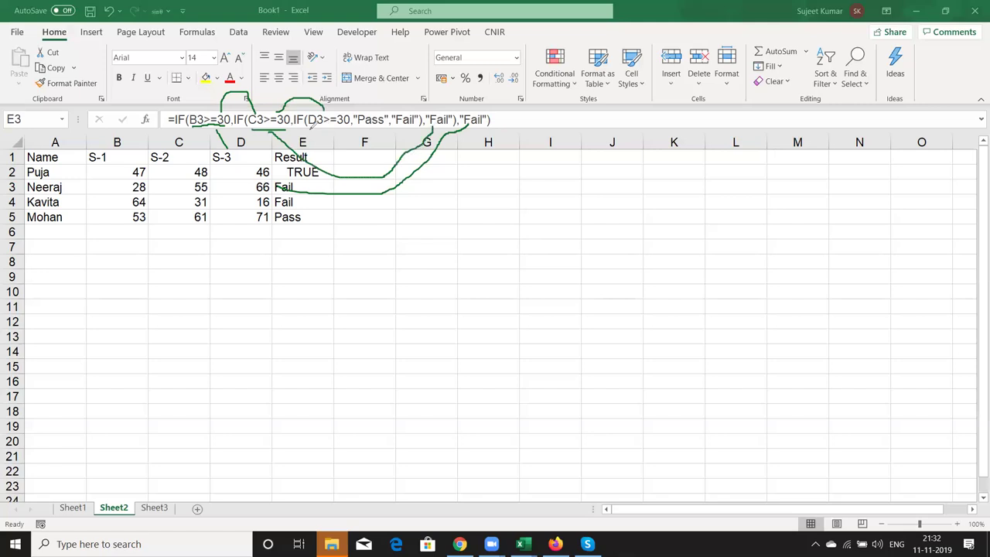
pyautogui.moveTo(308, 129); pyautogui.dragTo(412, 130)
# Start an ID table with title ID in A12, Name in A13 and a student's name in A14
pyautogui.press('e')
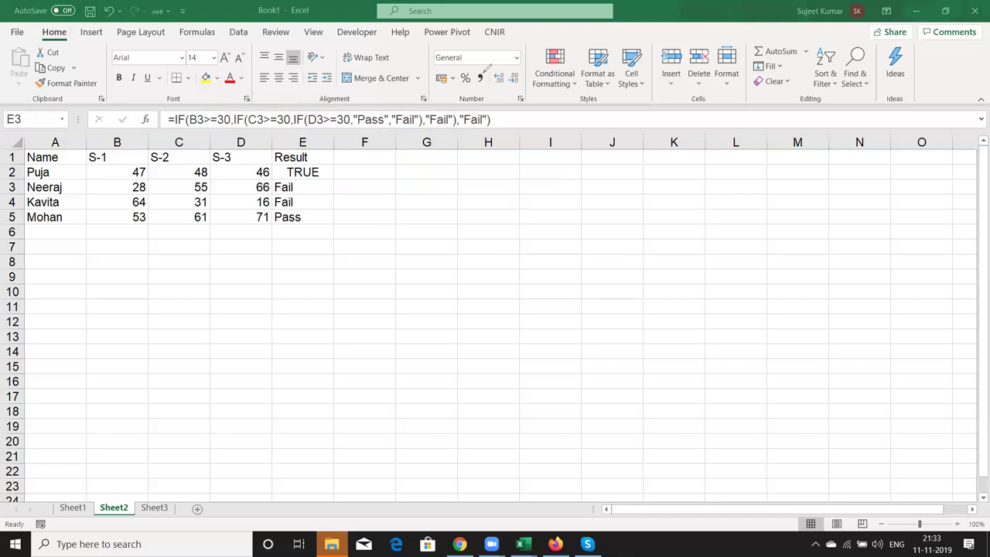
pyautogui.click(75, 316)
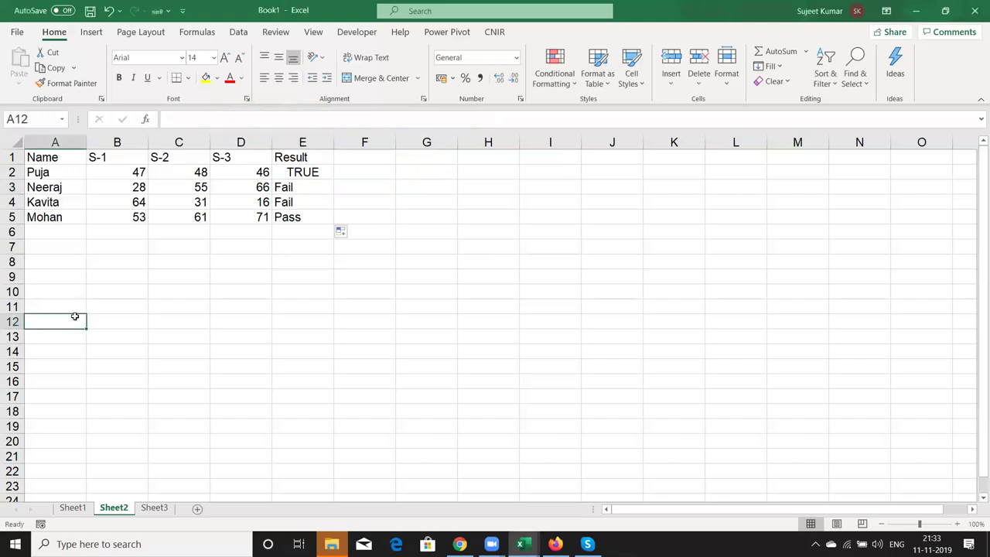
pyautogui.write('ID')
pyautogui.press('Return')
pyautogui.write('Name')
pyautogui.press('Return')
pyautogui.write('Puja')
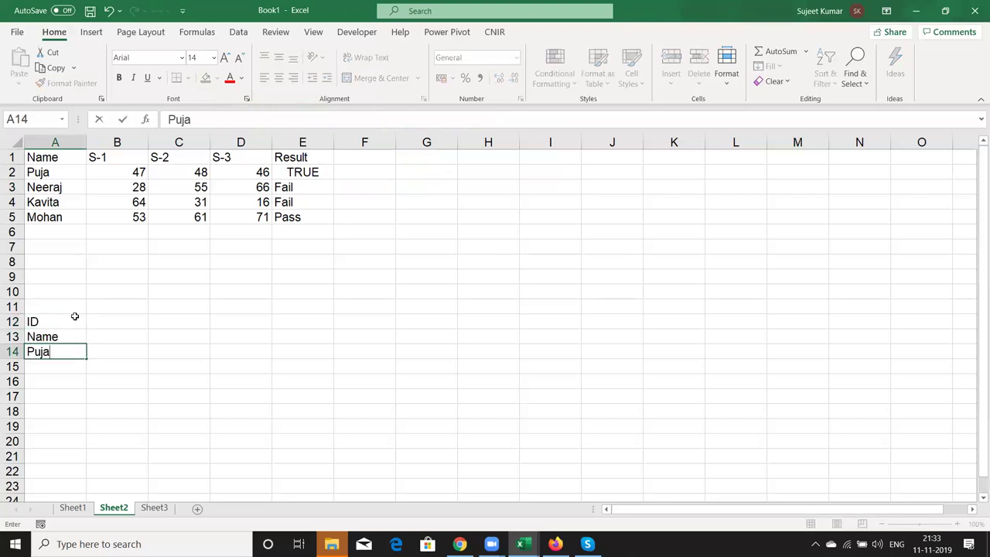
pyautogui.press('Tab')
# Enter the headings PASS and Voter in B13 and C13
pyautogui.press('Up')
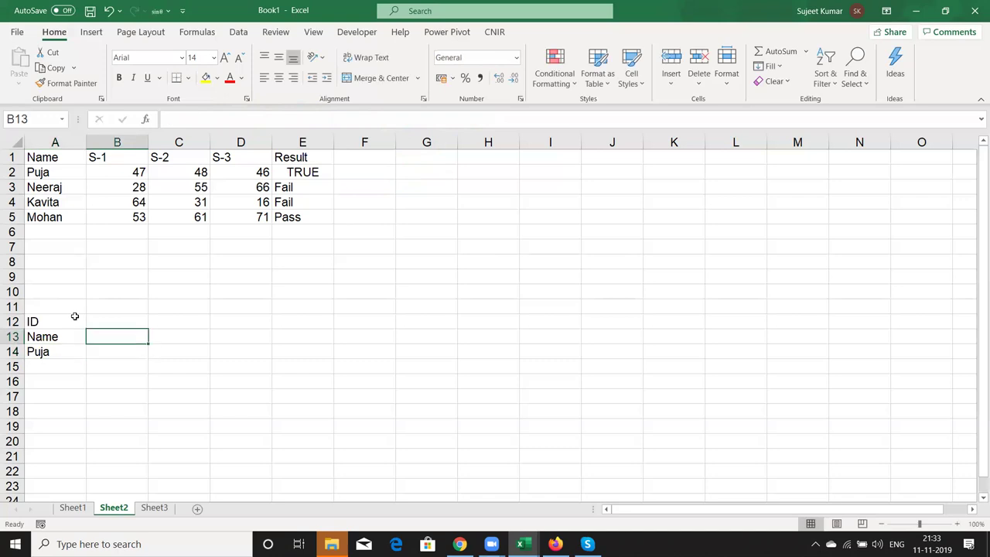
pyautogui.write('P')
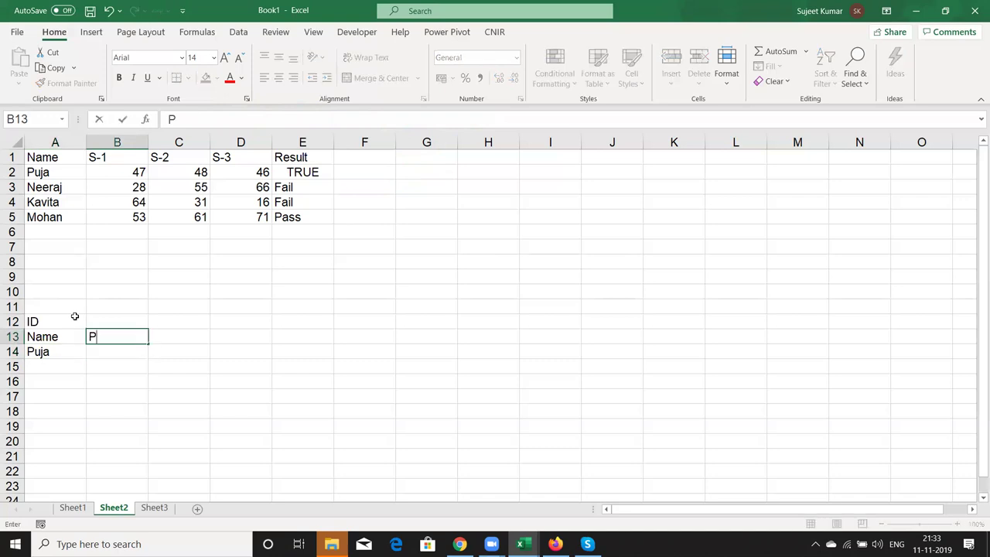
pyautogui.press('BackSpace')
pyautogui.write('ID')
pyautogui.press('Tab')
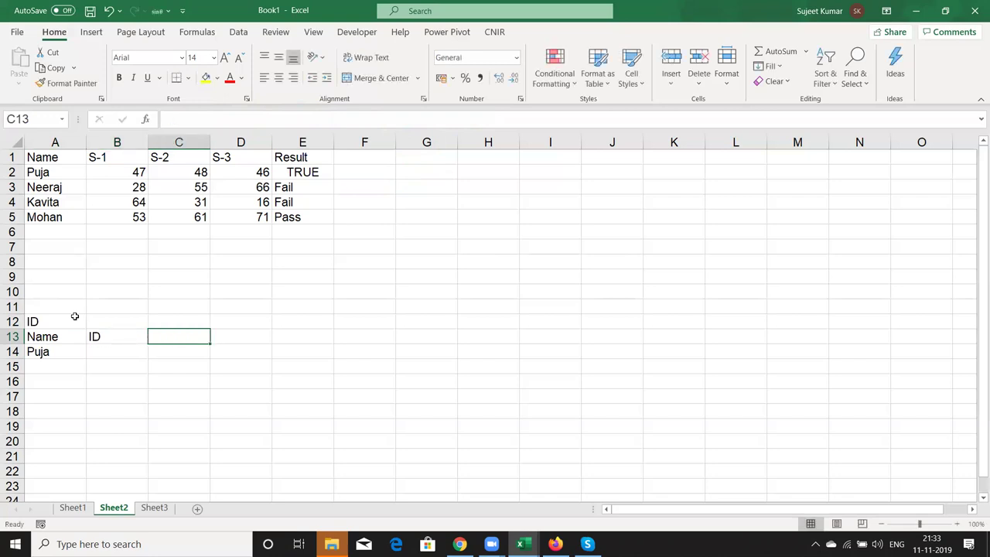
pyautogui.hotkey('shift', 'Tab')
pyautogui.write('PASS')
pyautogui.press('Tab')
pyautogui.write('Voter')
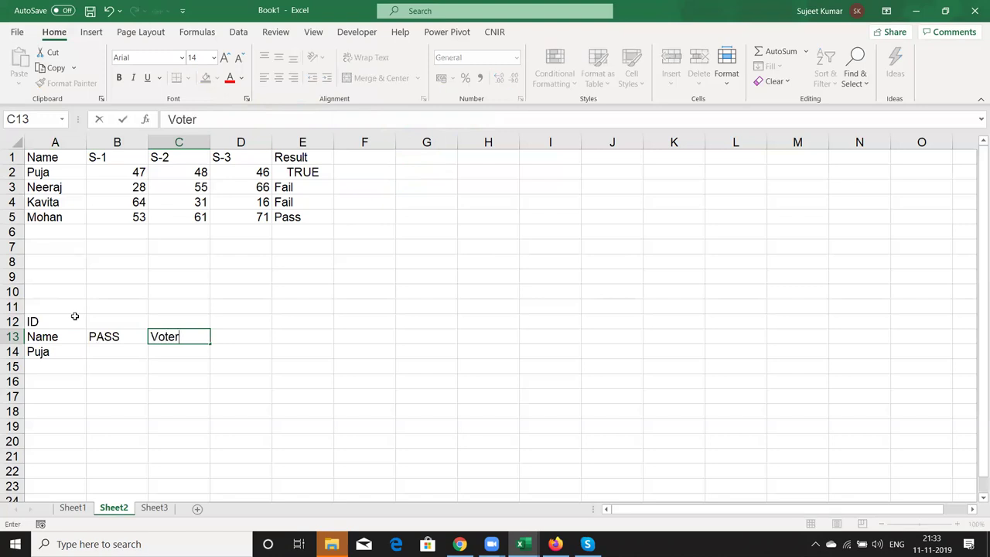
pyautogui.press('Tab')
# Add the headings D L, UID and Status in D13:F13
pyautogui.write('Delhi')
pyautogui.press('Tab')
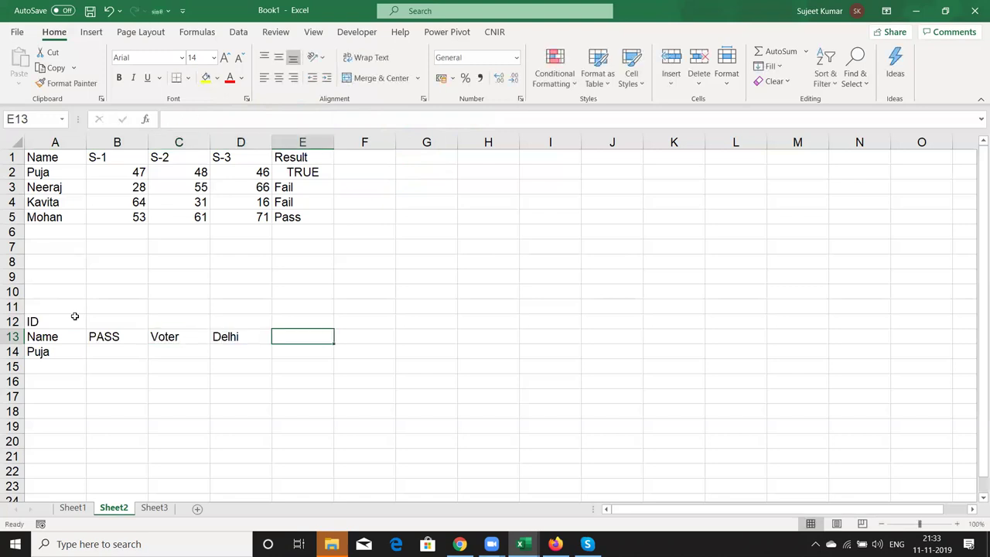
pyautogui.hotkey('shift', 'Tab')
pyautogui.write('D L')
pyautogui.press('Tab')
pyautogui.write('UID')
pyautogui.press('Return')
pyautogui.press('Up')
pyautogui.press('Tab')
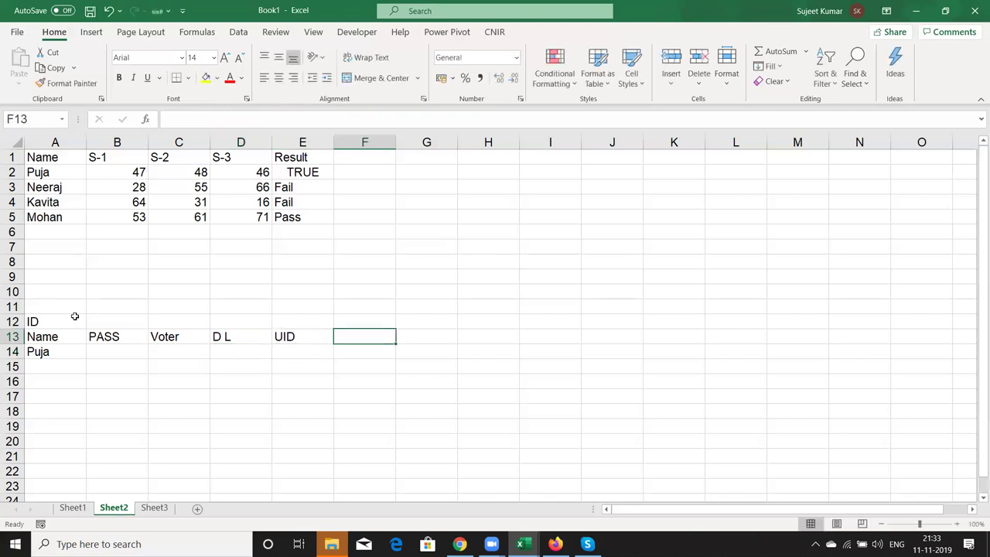
pyautogui.write('Status OK')
pyautogui.press('BackSpace')
pyautogui.press('BackSpace')
pyautogui.press('BackSpace')
pyautogui.press('Return')
# Enter Y under Voter in C14 and begin an IF formula in F14
pyautogui.press('Left')
pyautogui.press('Left')
pyautogui.press('Left')
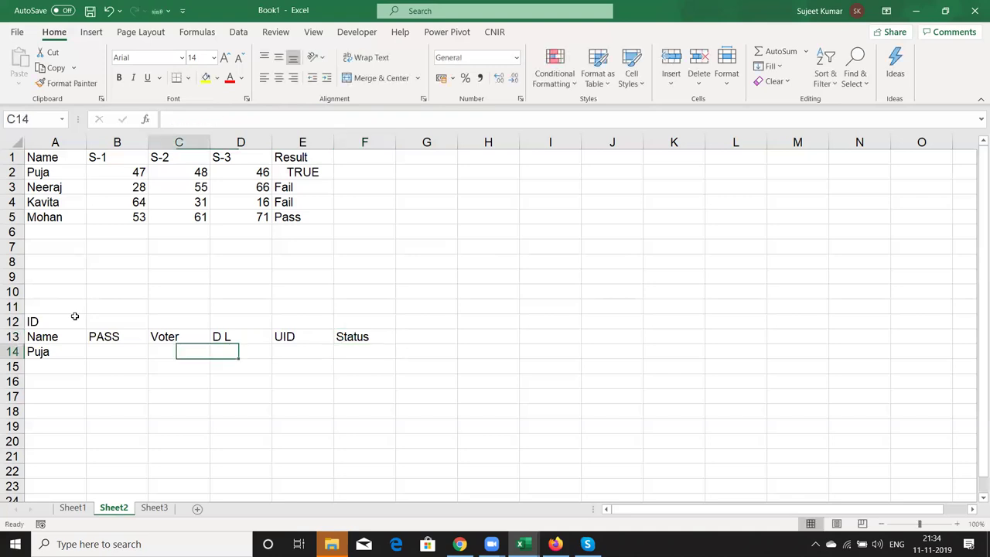
pyautogui.write('Y')
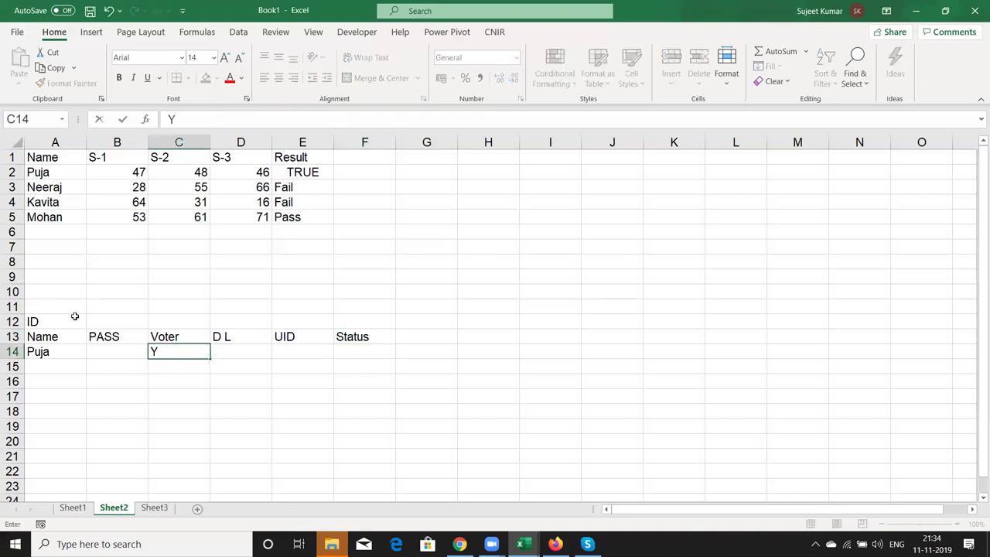
pyautogui.press('Right')
pyautogui.press('Right')
pyautogui.press('Right')
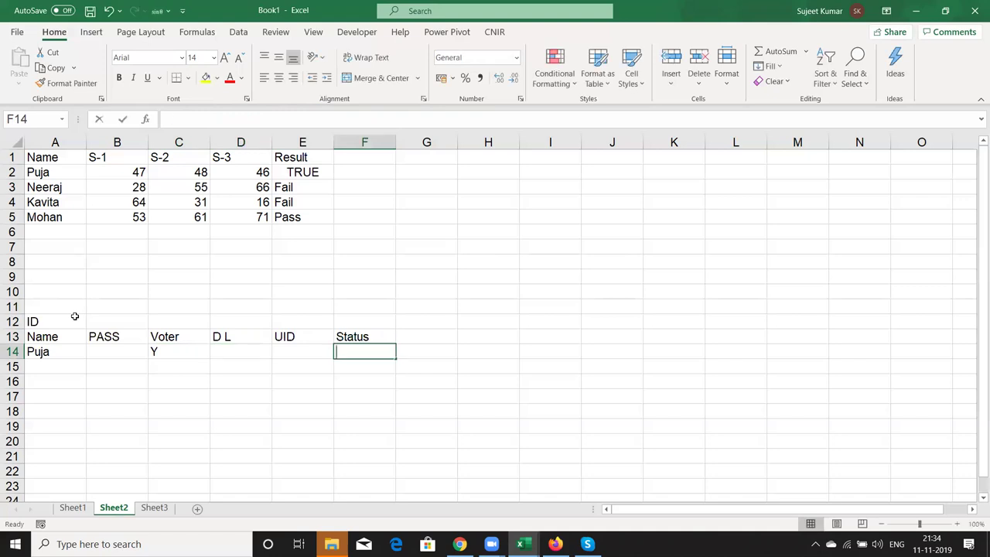
pyautogui.write('=if')
pyautogui.press('Tab')
pyautogui.press('Left')
pyautogui.press('Left')
pyautogui.press('Left')
pyautogui.press('Left')
# Write F14's first tests: B14="y" returns "OK", otherwise a nested IF on C14
pyautogui.write('=')
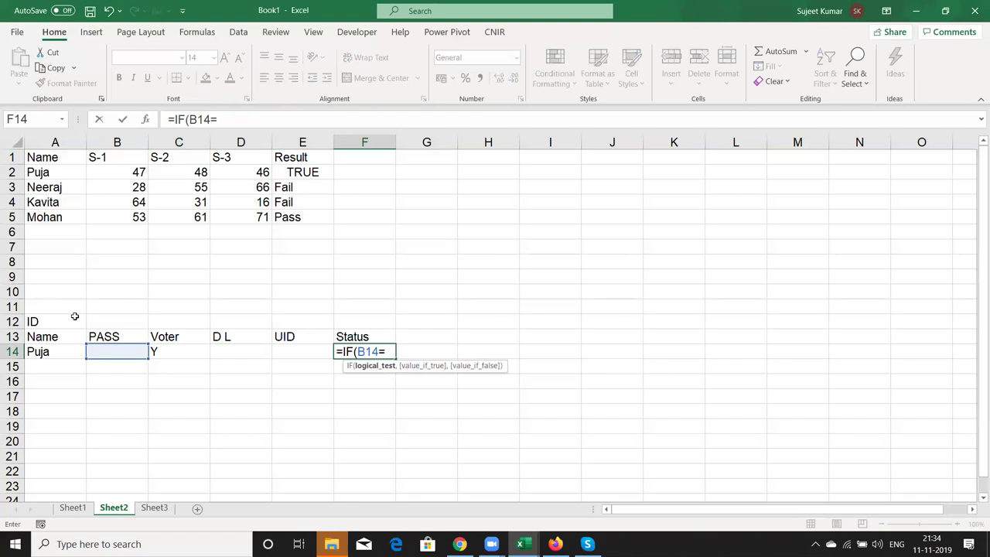
pyautogui.write('"y",Ok')
pyautogui.press('BackSpace')
pyautogui.press('BackSpace')
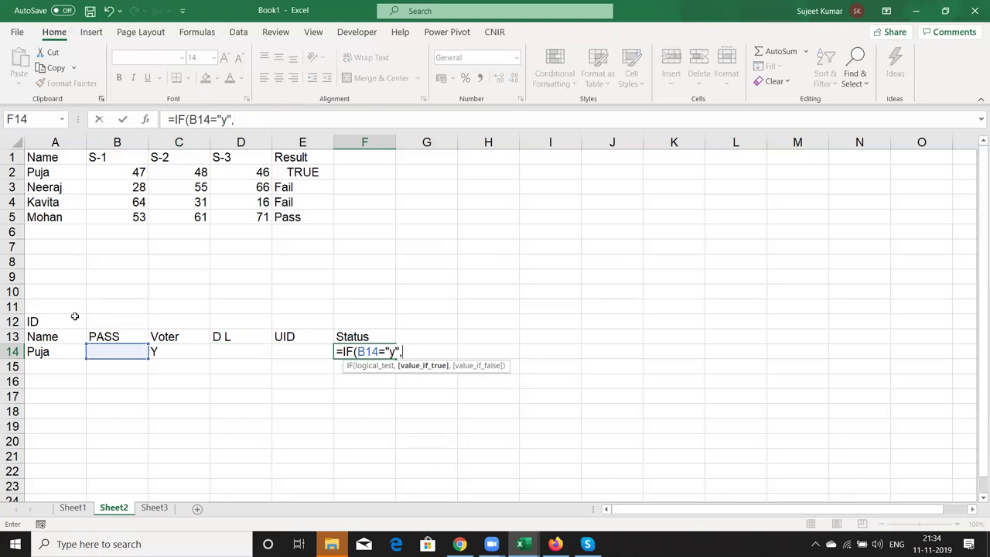
pyautogui.write('"OK","Pending')
pyautogui.press('BackSpace')
pyautogui.press('BackSpace')
pyautogui.press('BackSpace')
pyautogui.press('BackSpace')
pyautogui.press('BackSpace')
pyautogui.press('BackSpace')
pyautogui.press('BackSpace')
pyautogui.press('BackSpace')
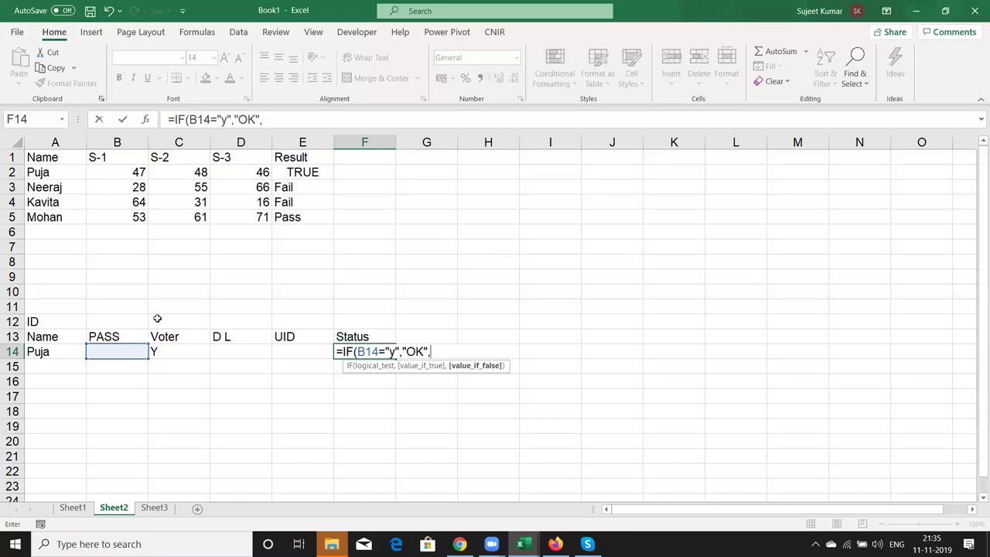
pyautogui.write('IF(')
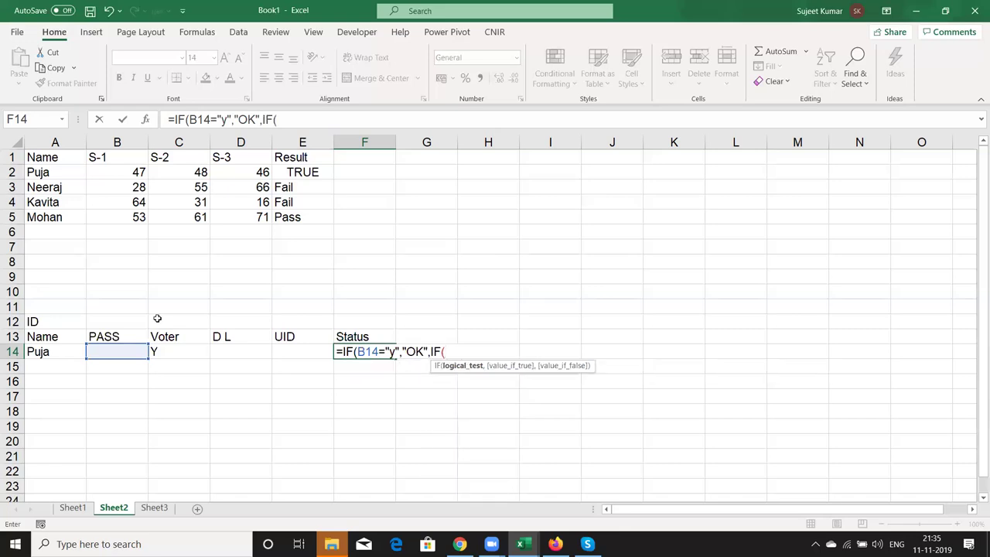
pyautogui.click(155, 352)
pyautogui.write('=')
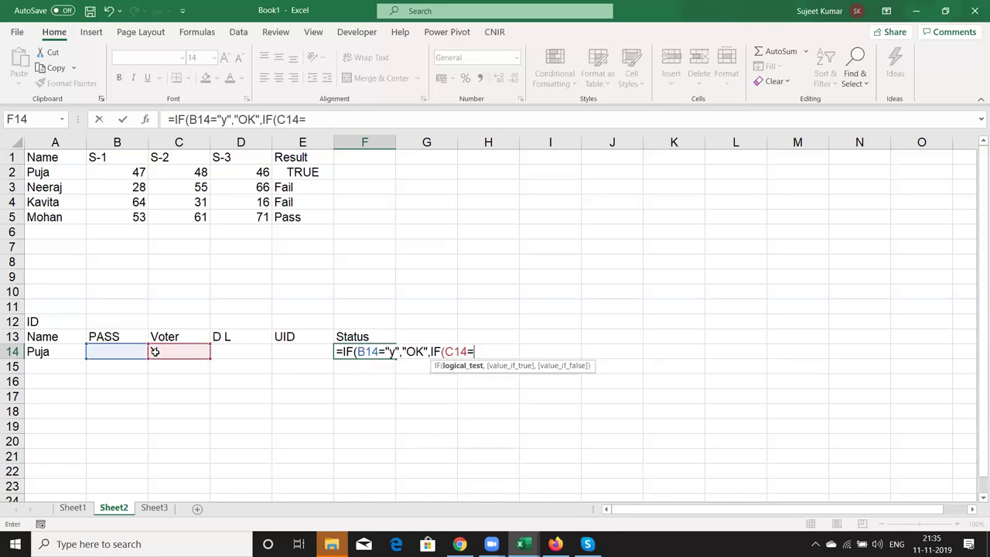
pyautogui.write('"y"')
pyautogui.write(',"OK",')
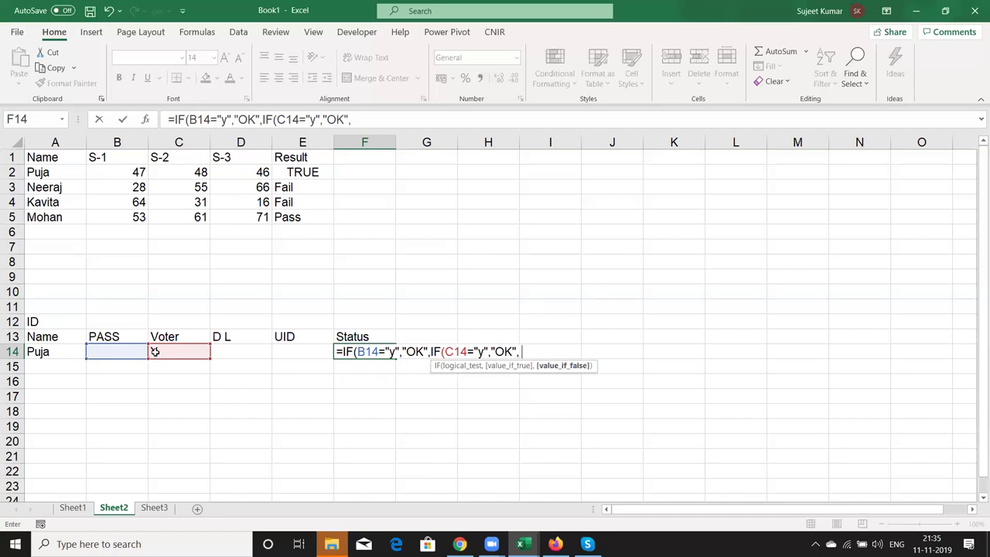
pyautogui.write('IF(')
# Add nested IF tests on D14 and E14 for "y", ending with "Pending"
pyautogui.press('Left')
pyautogui.press('Left')
pyautogui.write('="y"')
pyautogui.write(',a')
pyautogui.press('BackSpace')
pyautogui.write('"ok",')
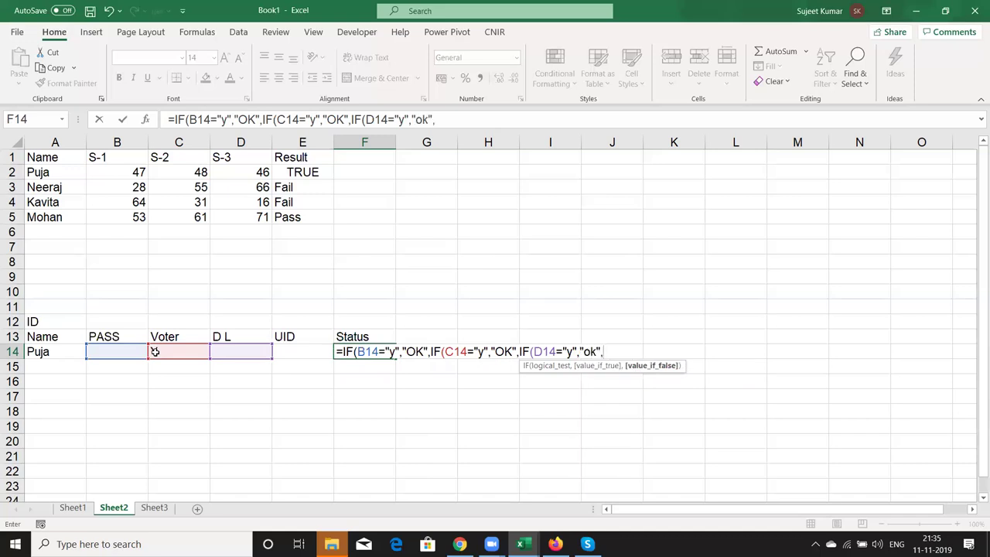
pyautogui.write('if')
pyautogui.press('Tab')
pyautogui.press('Left')
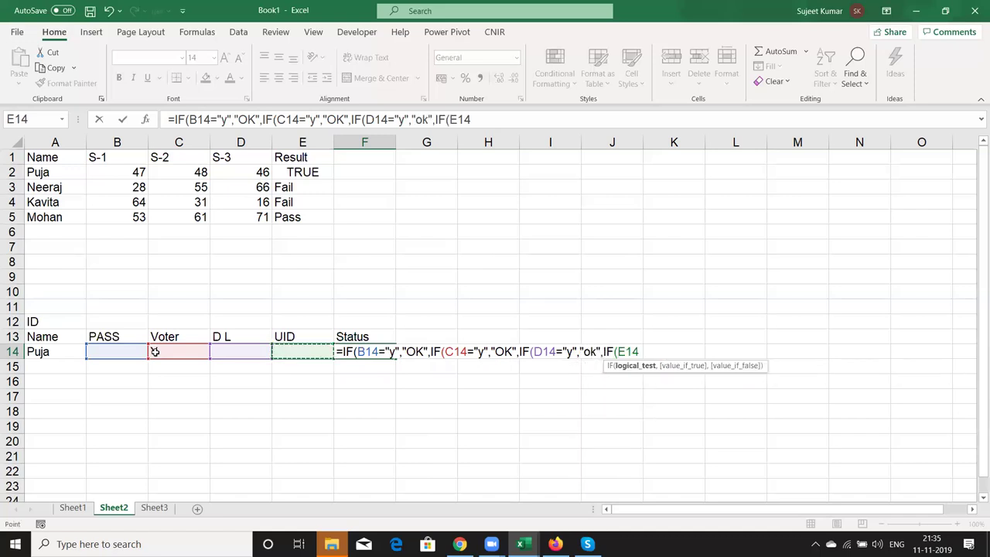
pyautogui.write('=')
pyautogui.write('"')
pyautogui.write('y')
pyautogui.write('",')
pyautogui.write('OK')
pyautogui.press('BackSpace')
pyautogui.press('BackSpace')
pyautogui.write('"OK","Pending")')
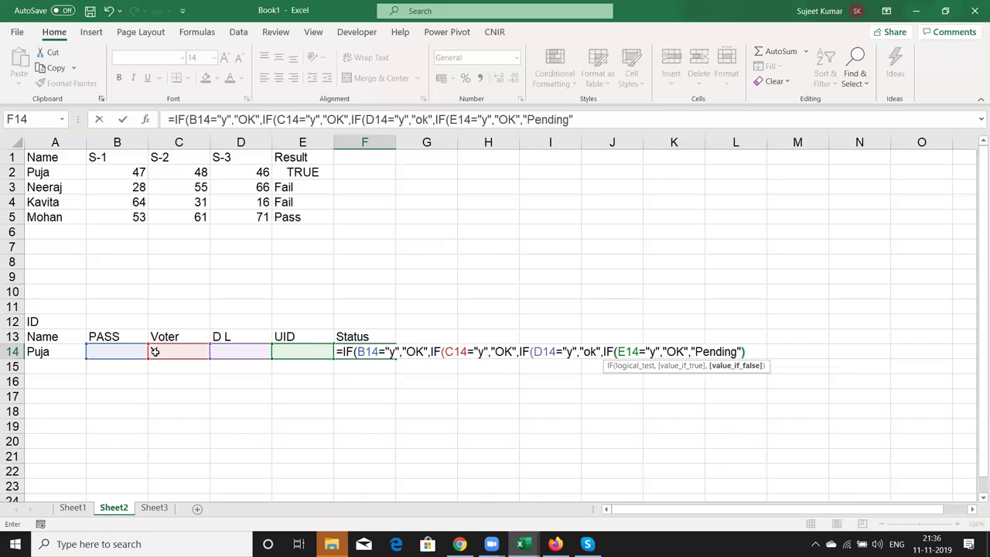
# Highlight the formula's B14 and C14 tests, their OK results and the nested false branches
pyautogui.doubleClick(368, 352)
pyautogui.click(399, 352)
pyautogui.doubleClick(415, 352)
pyautogui.moveTo(432, 352); pyautogui.dragTo(845, 383)
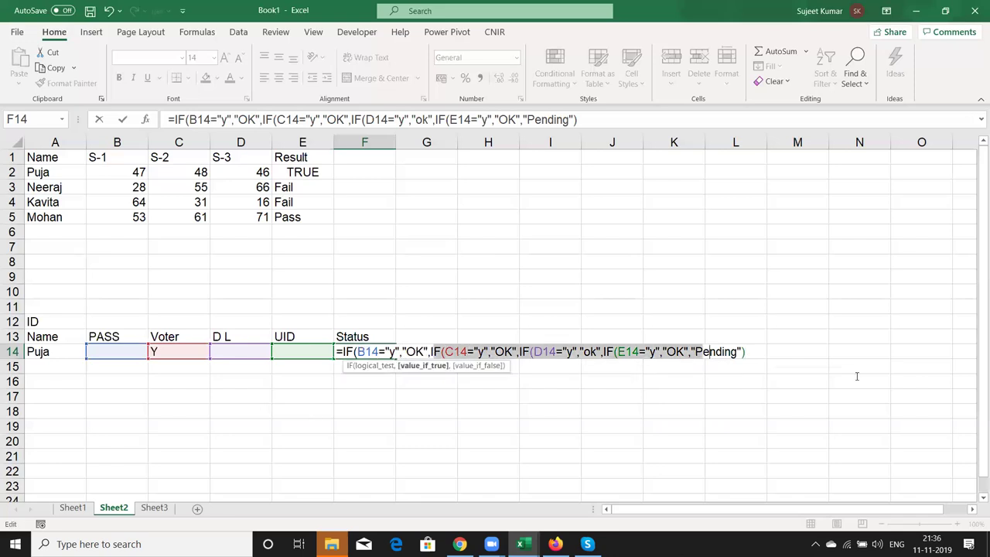
pyautogui.click(455, 352)
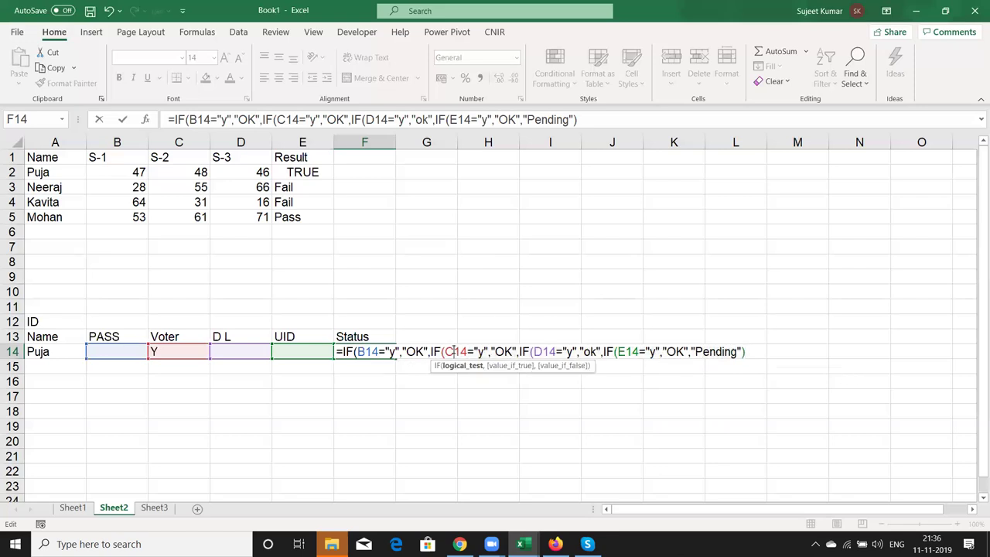
pyautogui.doubleClick(499, 352)
pyautogui.moveTo(522, 352); pyautogui.dragTo(735, 348)
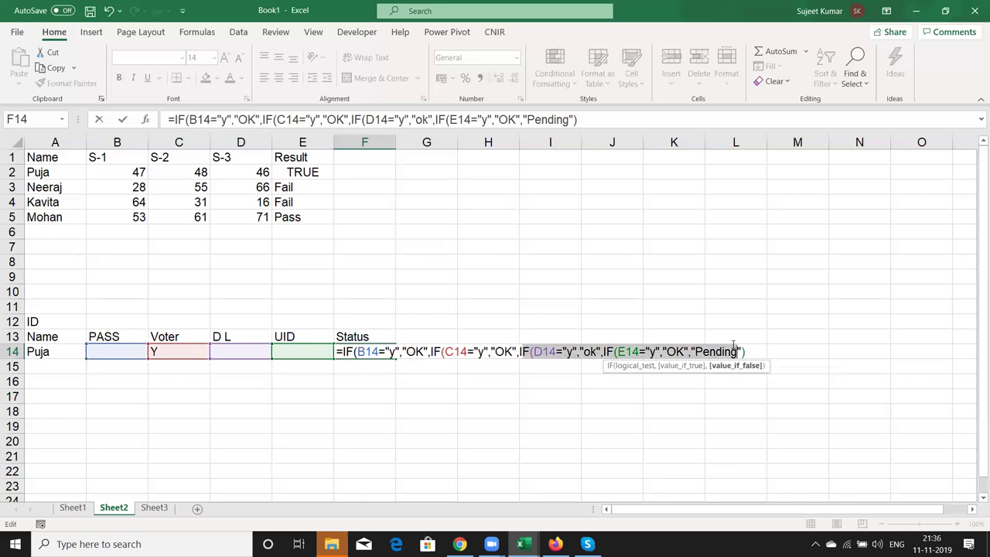
# Highlight the D14 and E14 tests and Pending fallback, enter the formula, then show the desktop
pyautogui.doubleClick(541, 352)
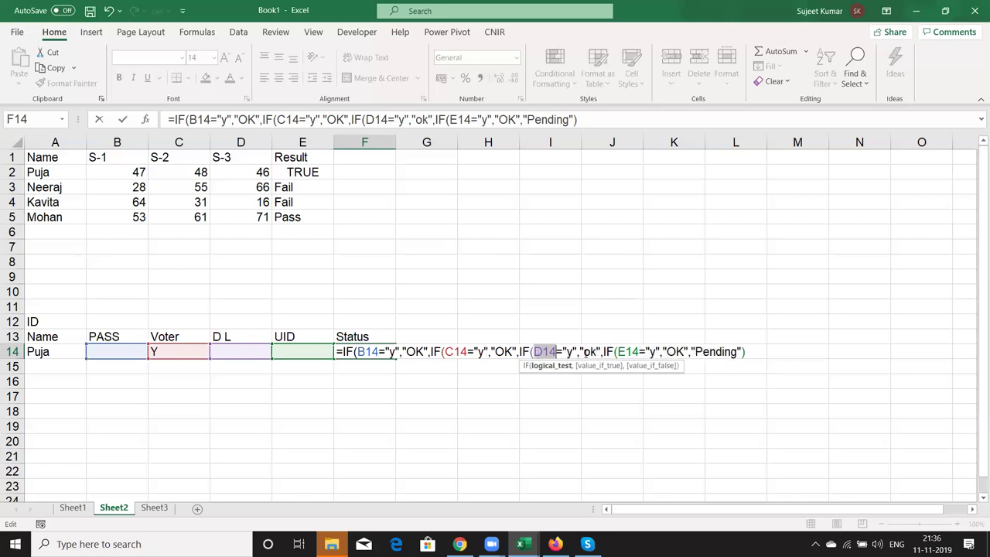
pyautogui.moveTo(612, 352); pyautogui.dragTo(747, 352)
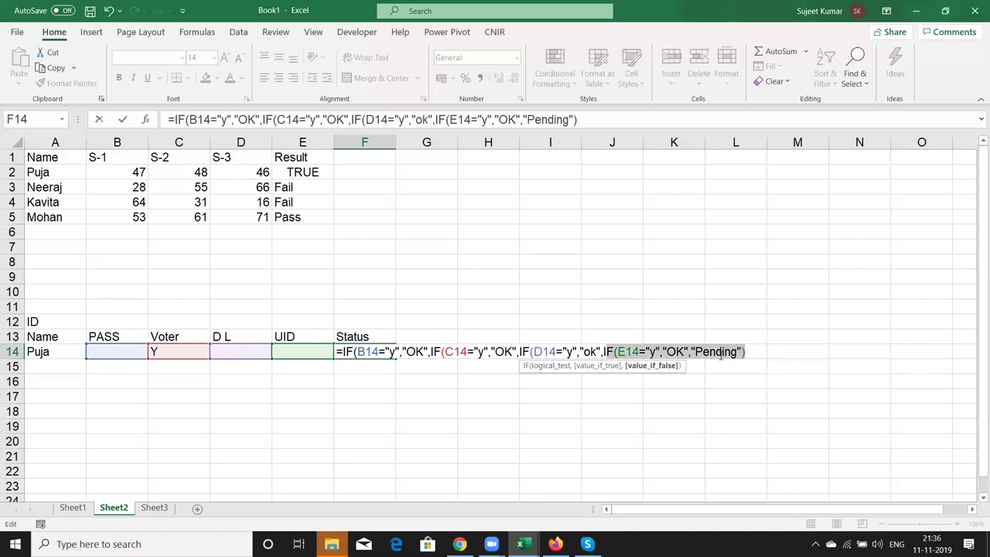
pyautogui.click(632, 352)
pyautogui.click(676, 352)
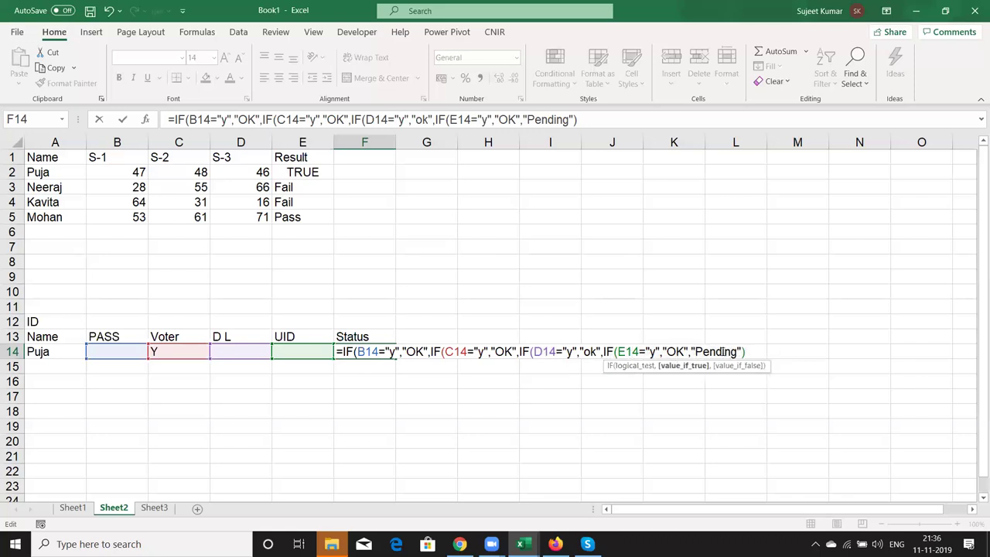
pyautogui.doubleClick(721, 352)
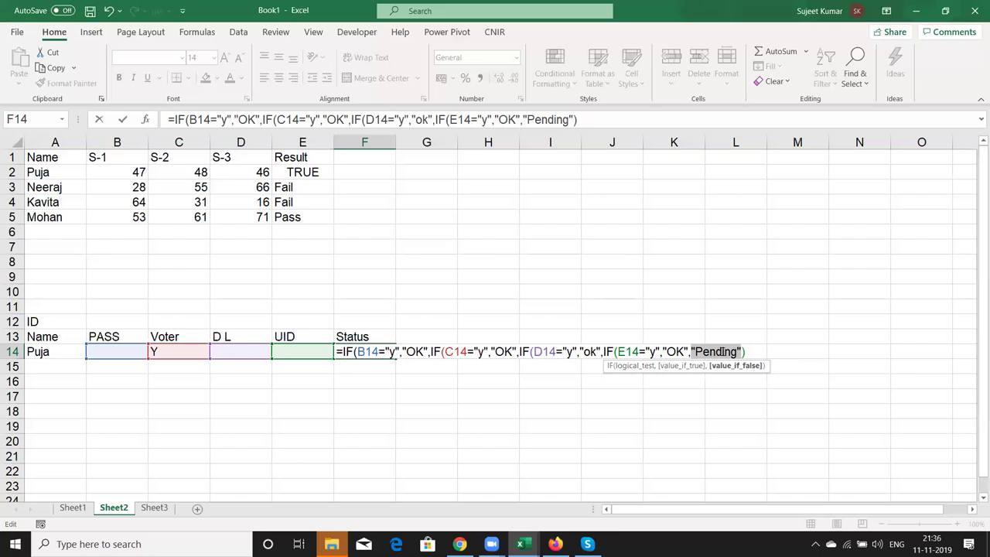
pyautogui.press('Return')
pyautogui.press('Return')
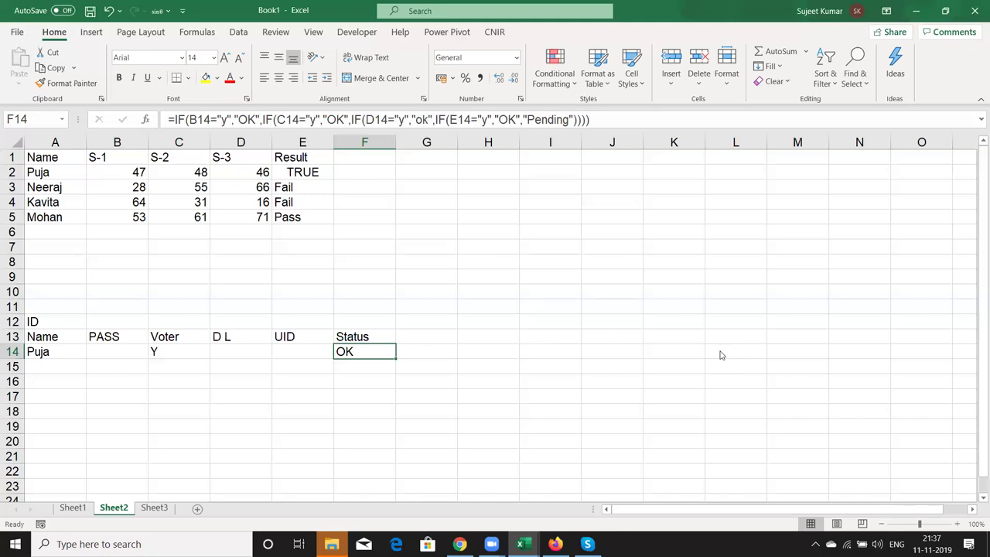
pyautogui.press('super+d')
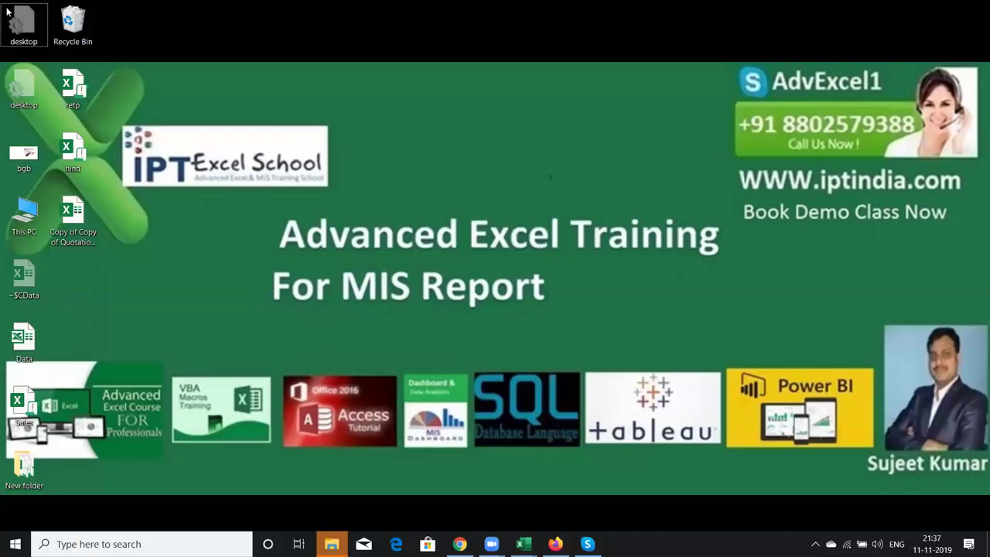